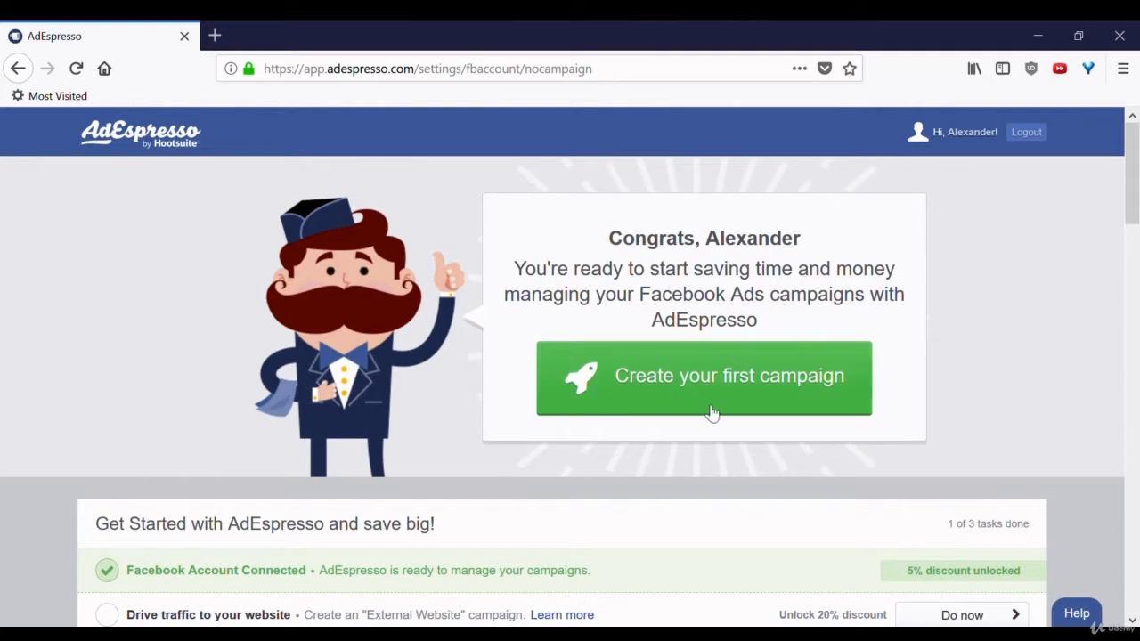
- Create a new Standard campaign named 'Udemy campaign'
left_click(668, 391)
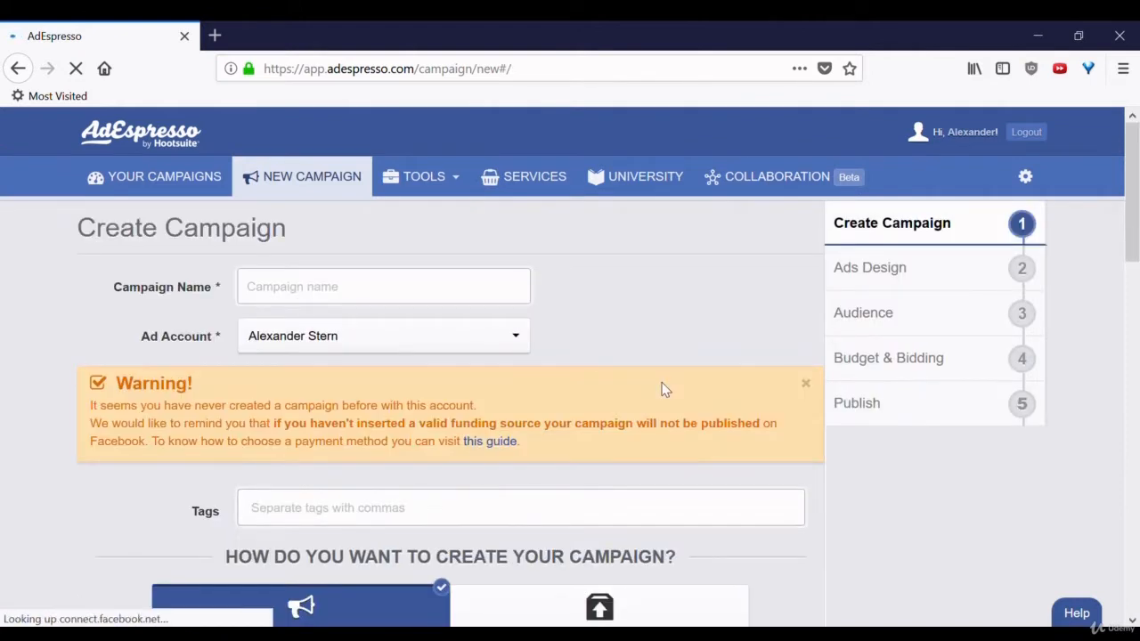
left_click(340, 290)
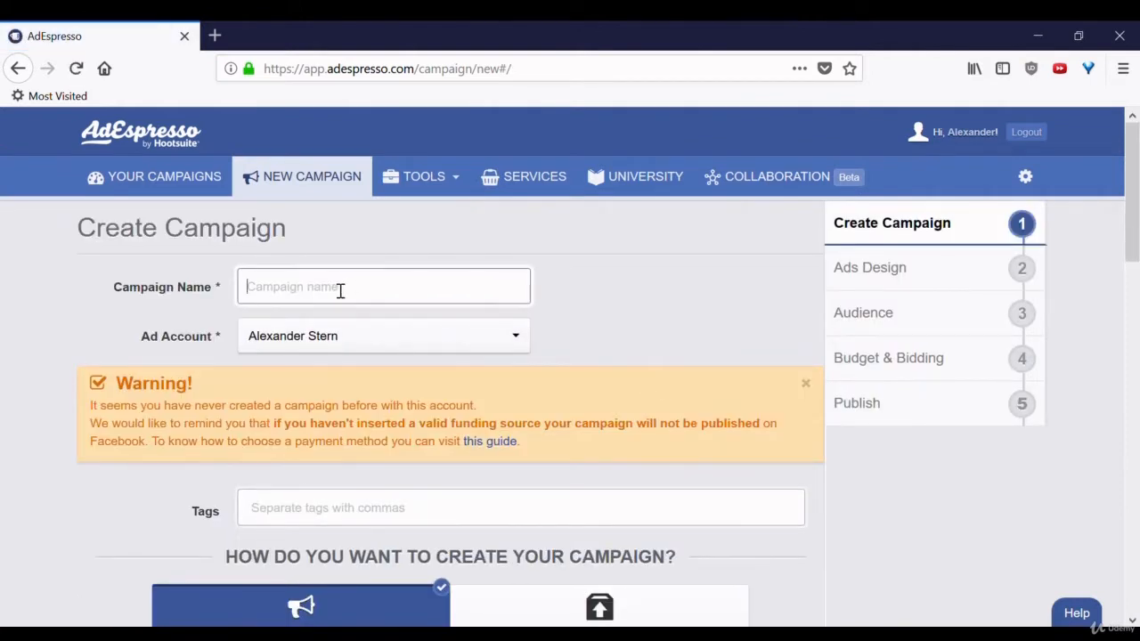
type("Udemy campaign")
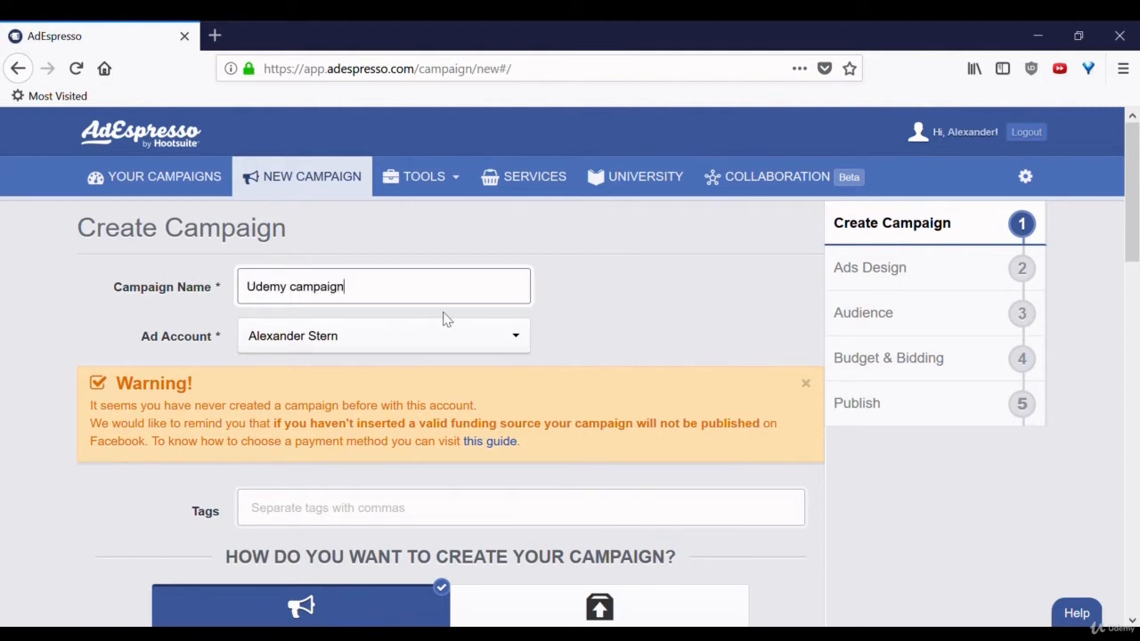
left_click(639, 317)
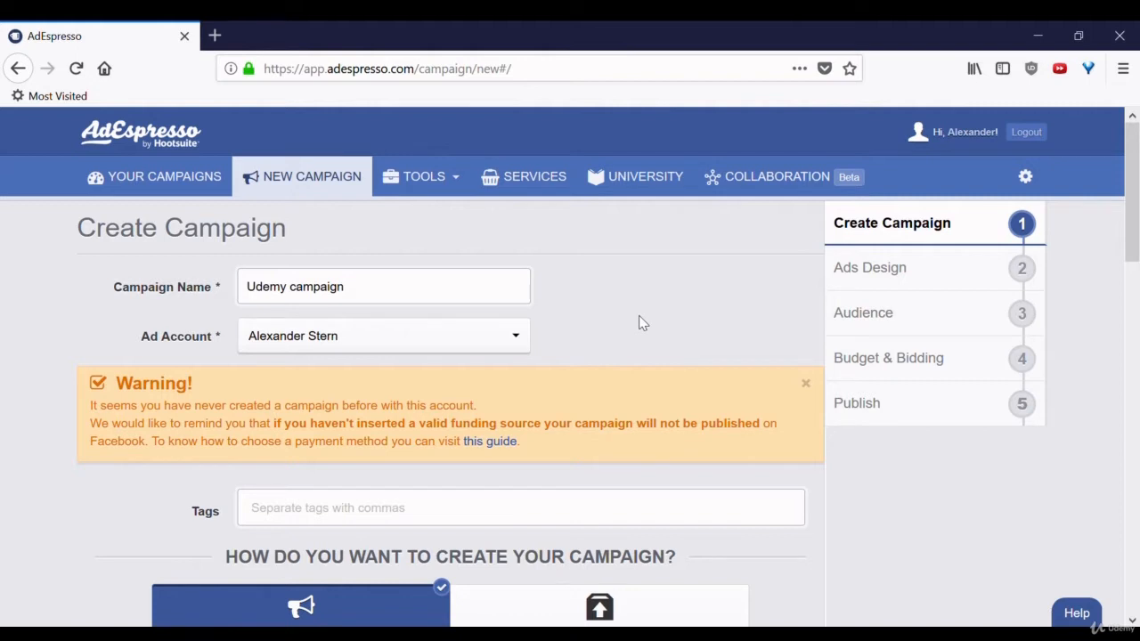
left_click_drag(1136, 191, 1136, 281)
- Add the tags 'udemy' and 'testing' to the campaign
left_click(425, 215)
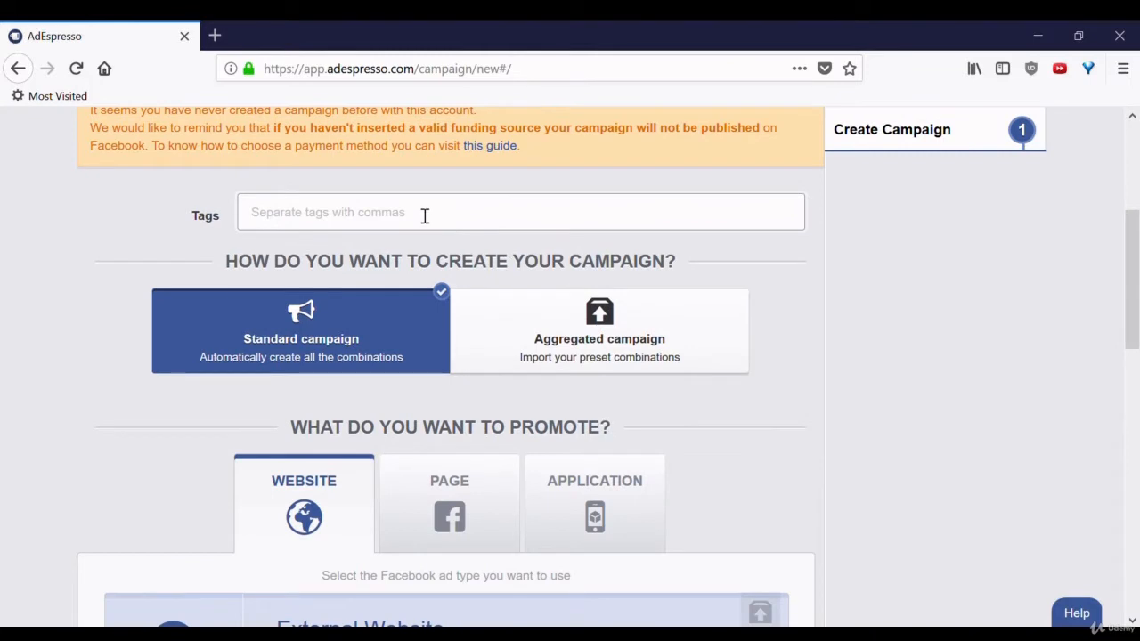
type("udemy")
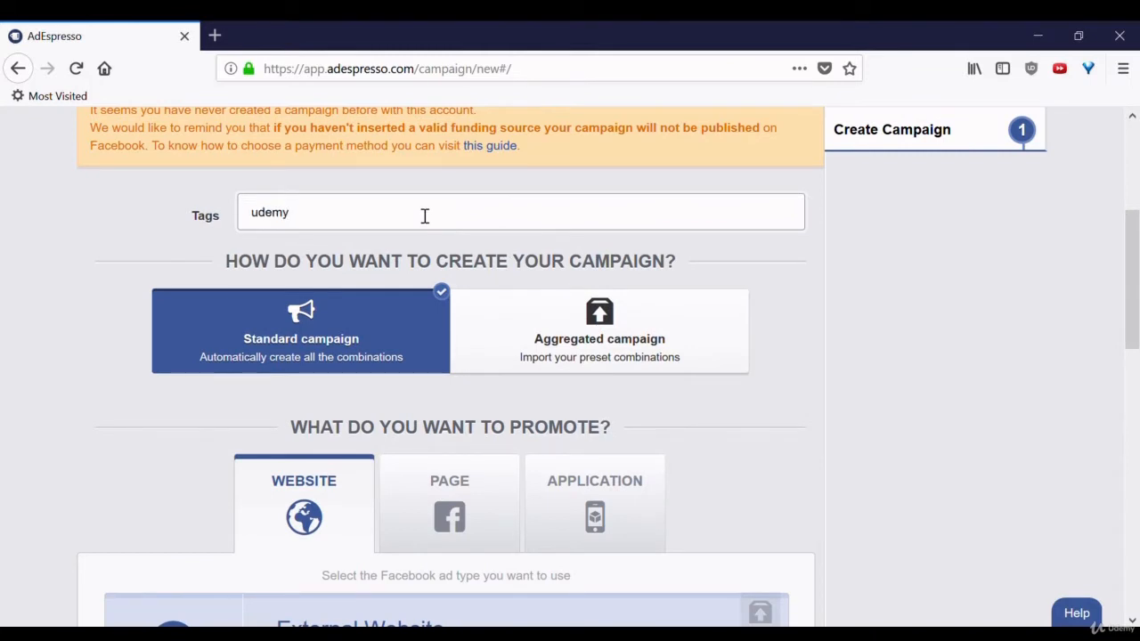
key("Return")
type("testing,")
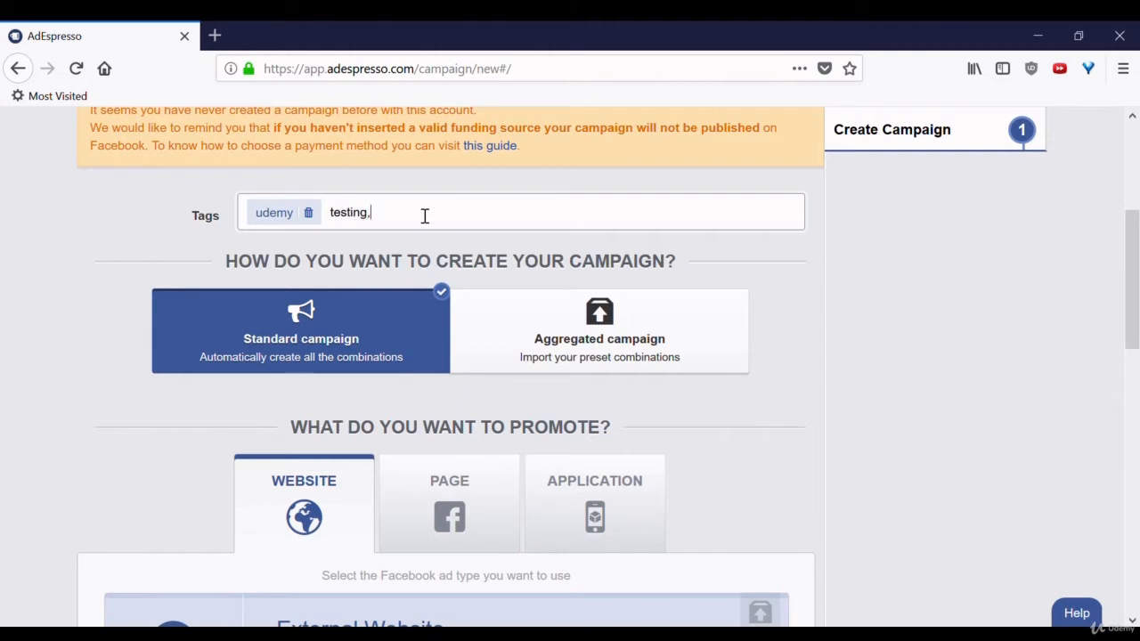
key("Return")
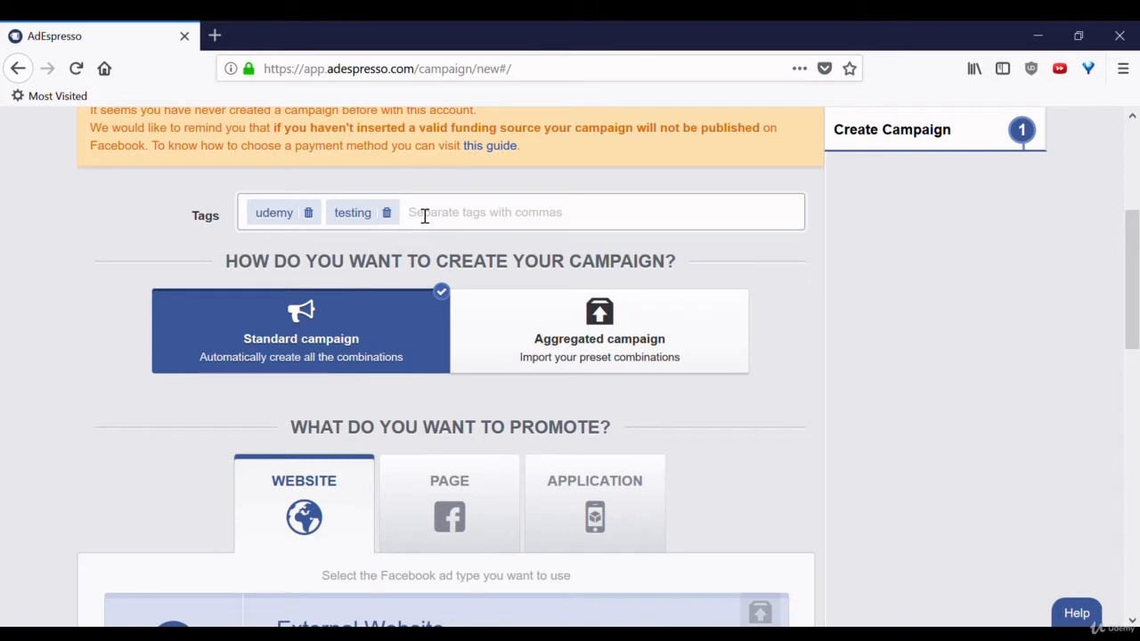
left_click_drag(1137, 233, 1137, 309)
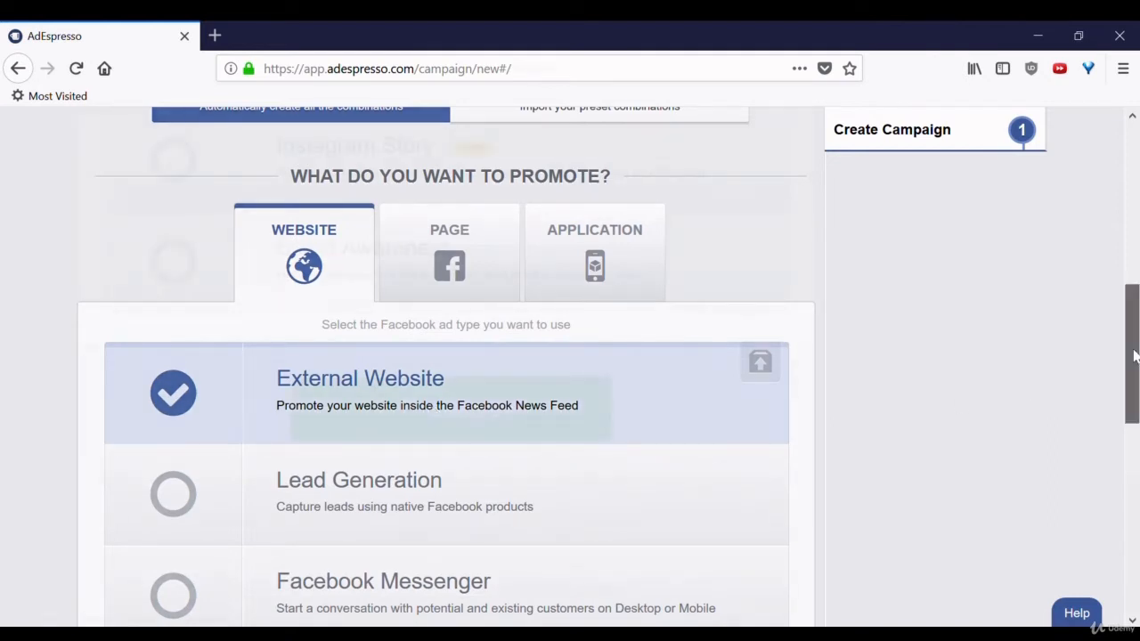
- Scroll down the campaign form, keeping Website > External Website as the ad type
left_click_drag(1134, 357, 1136, 386)
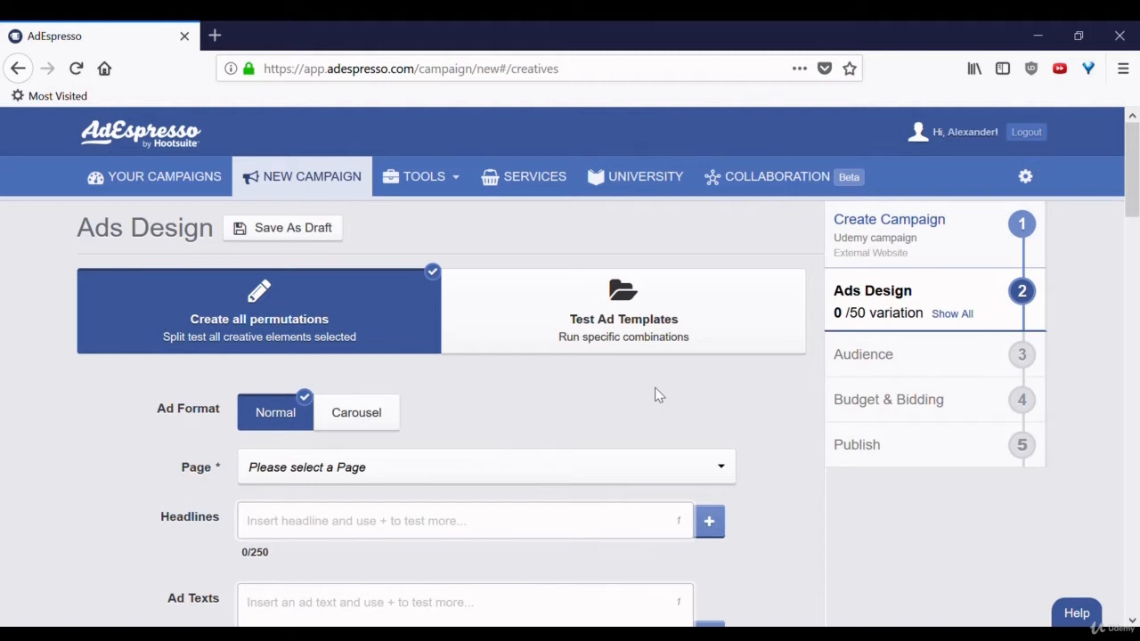
- Enter the ad headline 'Great headline here', fixing a typo along the way
scroll(535, 427, "down", 3)
left_click(423, 322)
type("Gret")
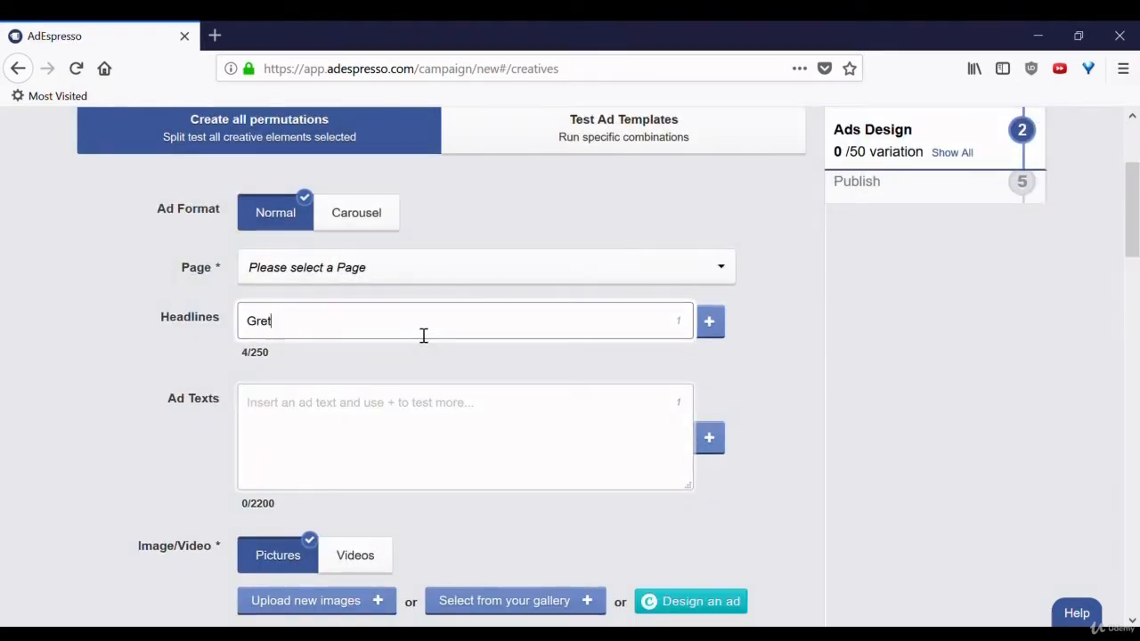
key("BackSpace")
type("at headlin")
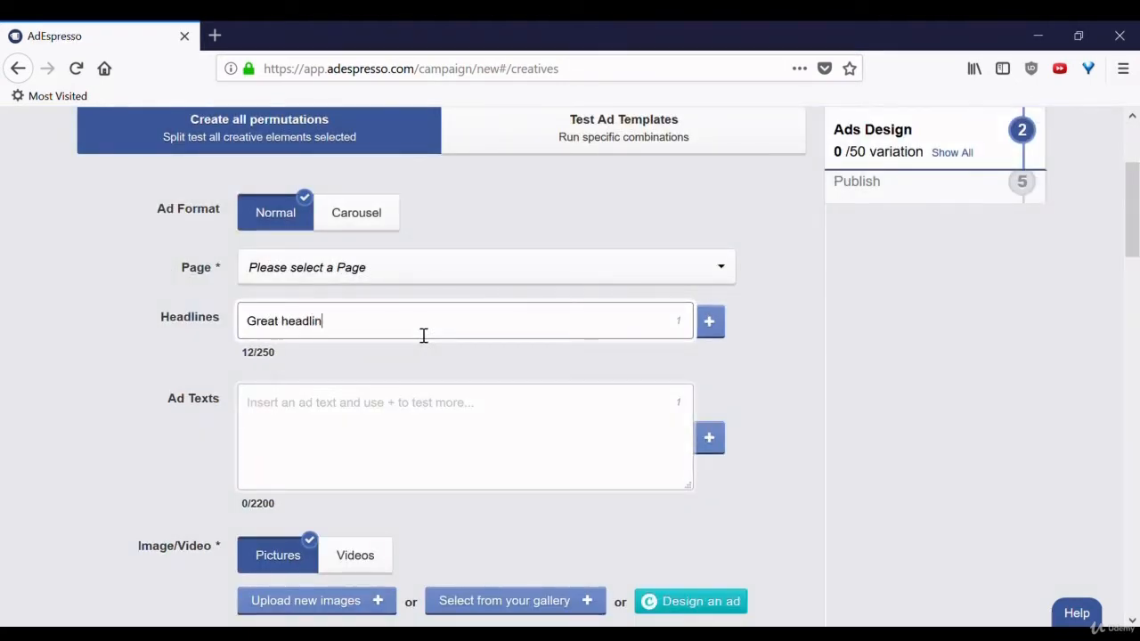
type("e here")
- Enter the ad text 'It would be great if you clicked on this ad!'
left_click(423, 445)
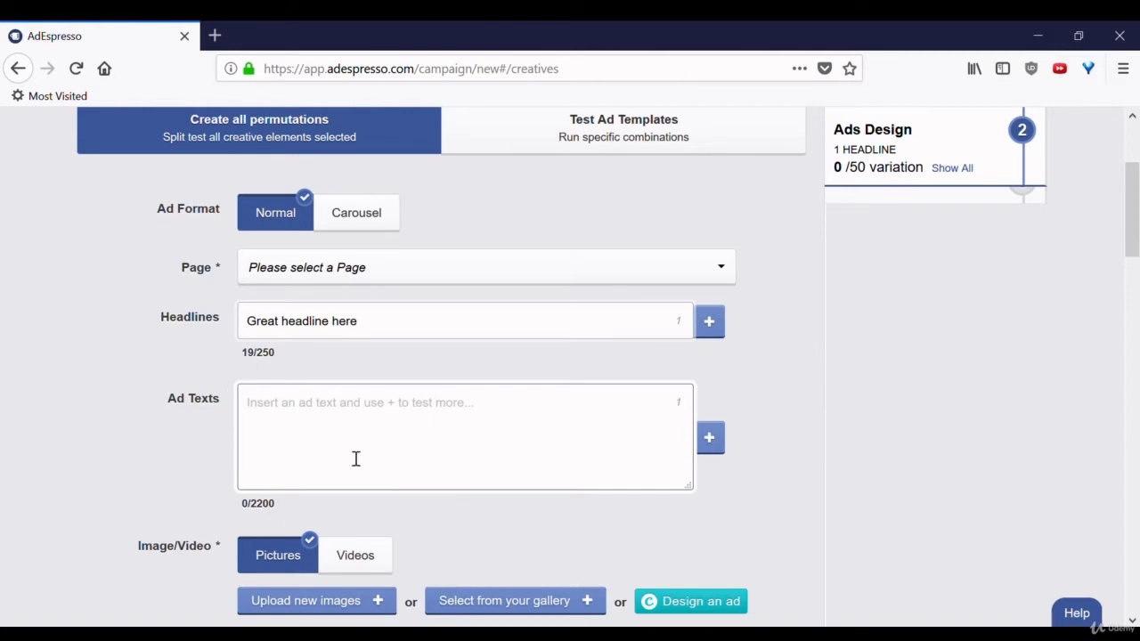
type("It would be gre")
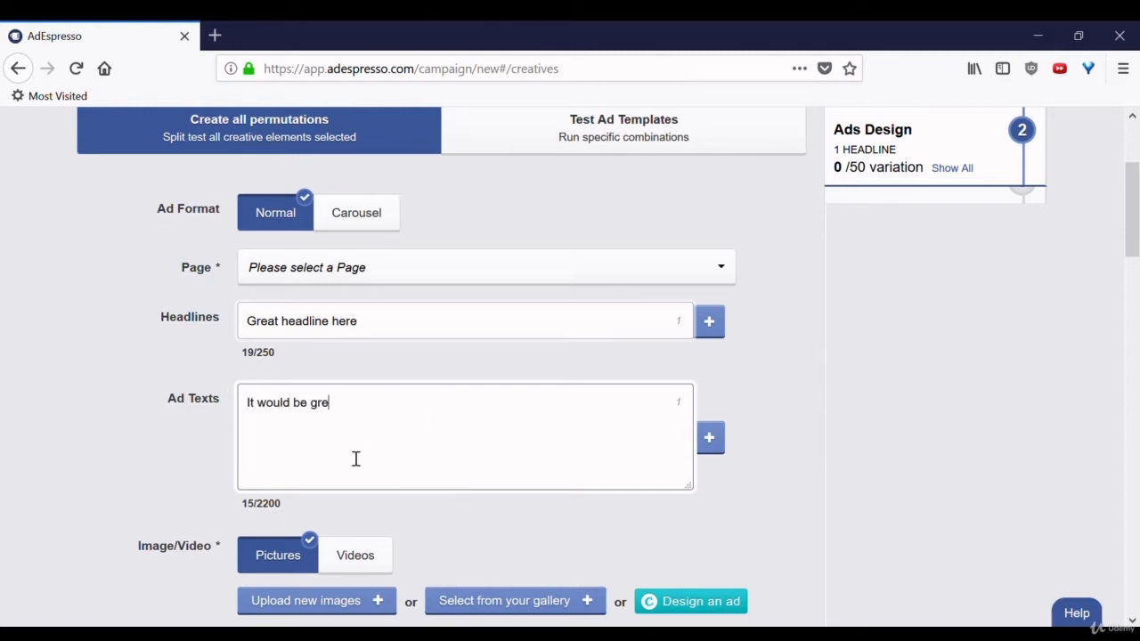
type("at if you clicked on this ad!")
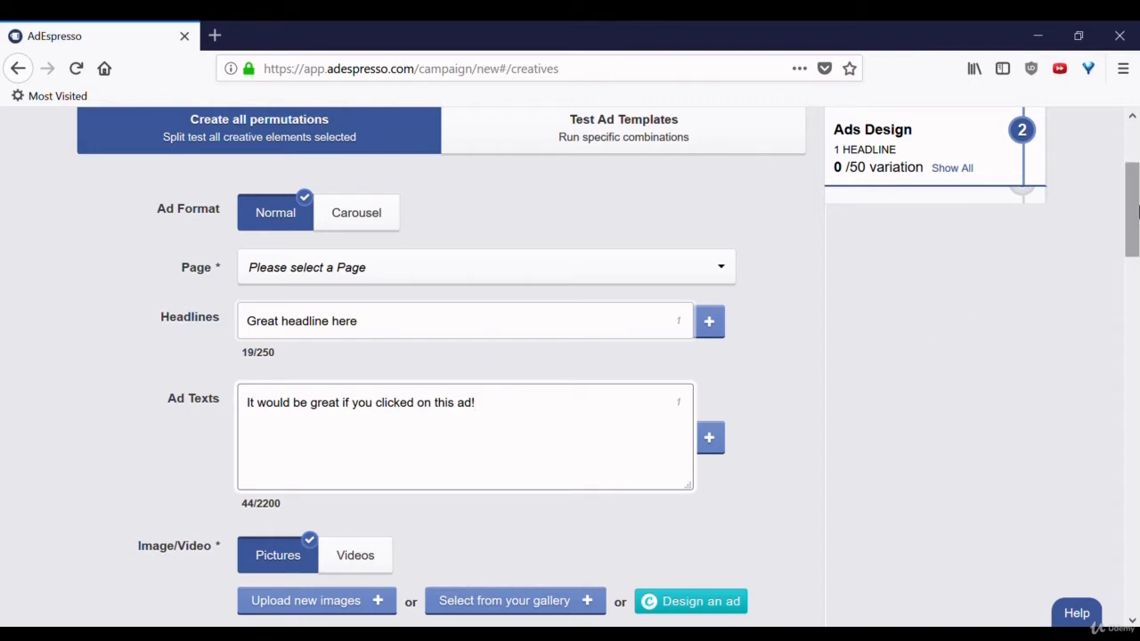
left_click_drag(1139, 207, 1138, 247)
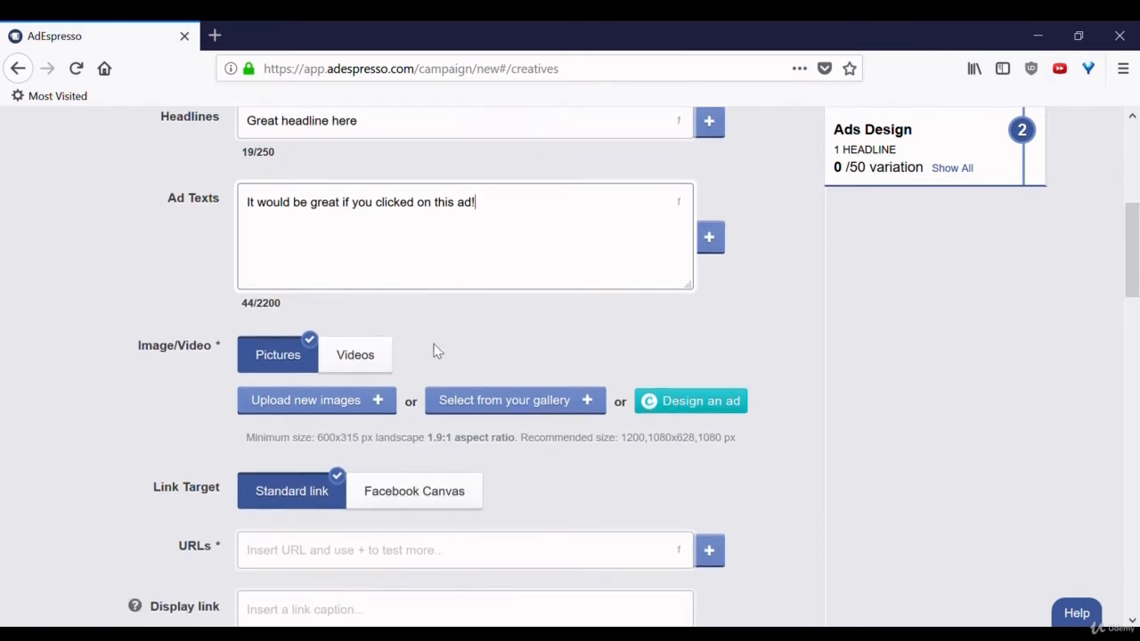
left_click(727, 415)
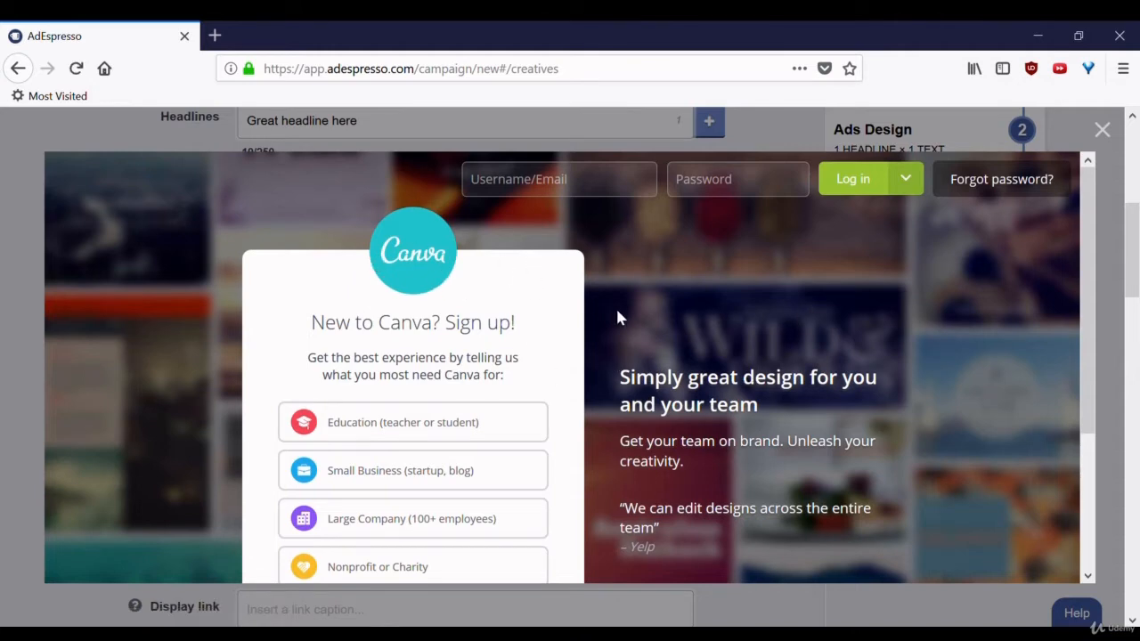
left_click(1103, 131)
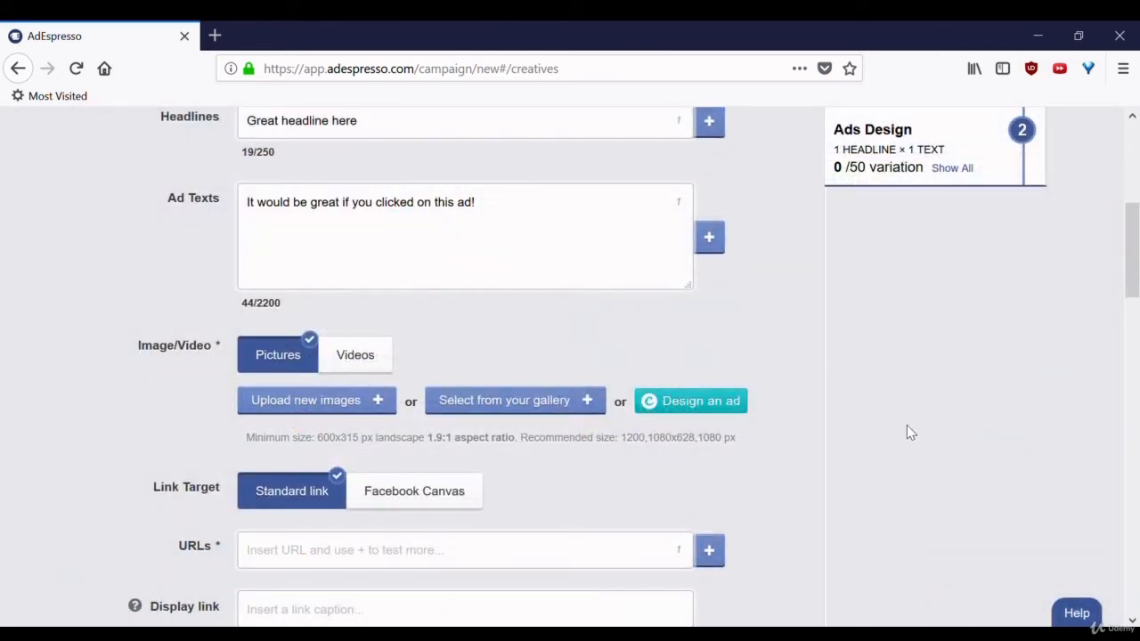
scroll(906, 427, "down", 5)
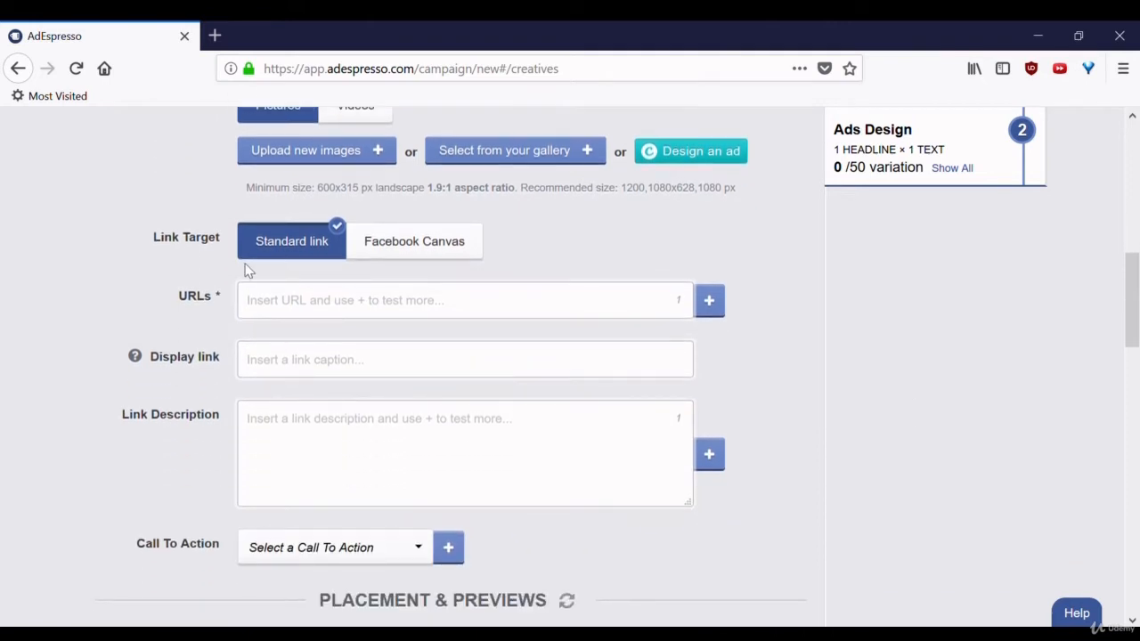
- Add a second Call To Action slot and view its options without choosing one
left_click(283, 309)
scroll(873, 379, "down", 4)
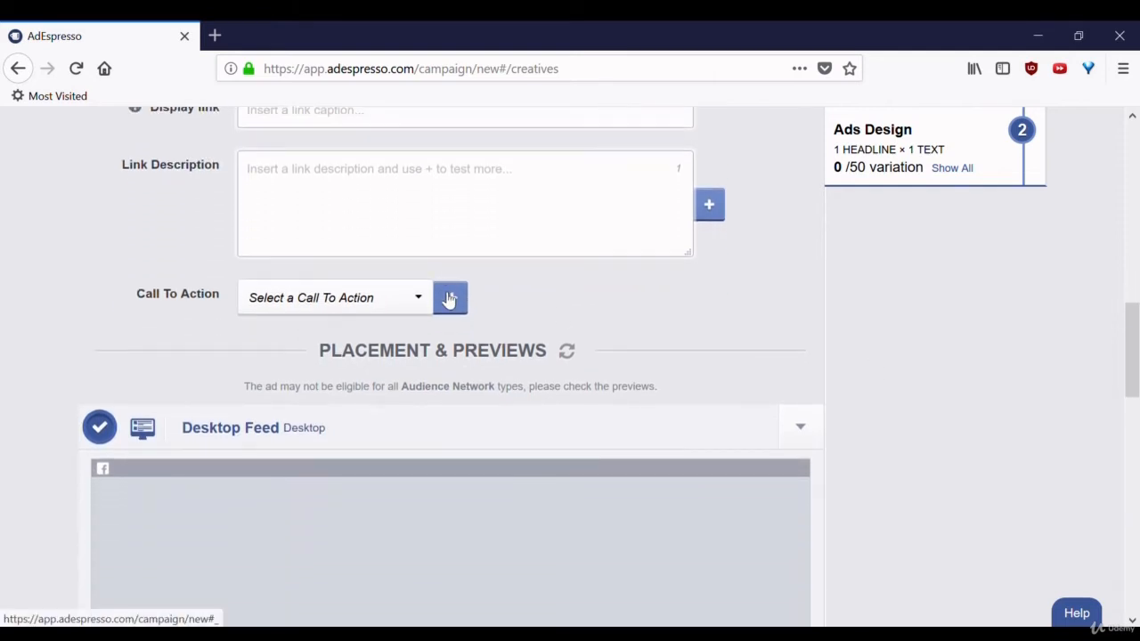
left_click(450, 299)
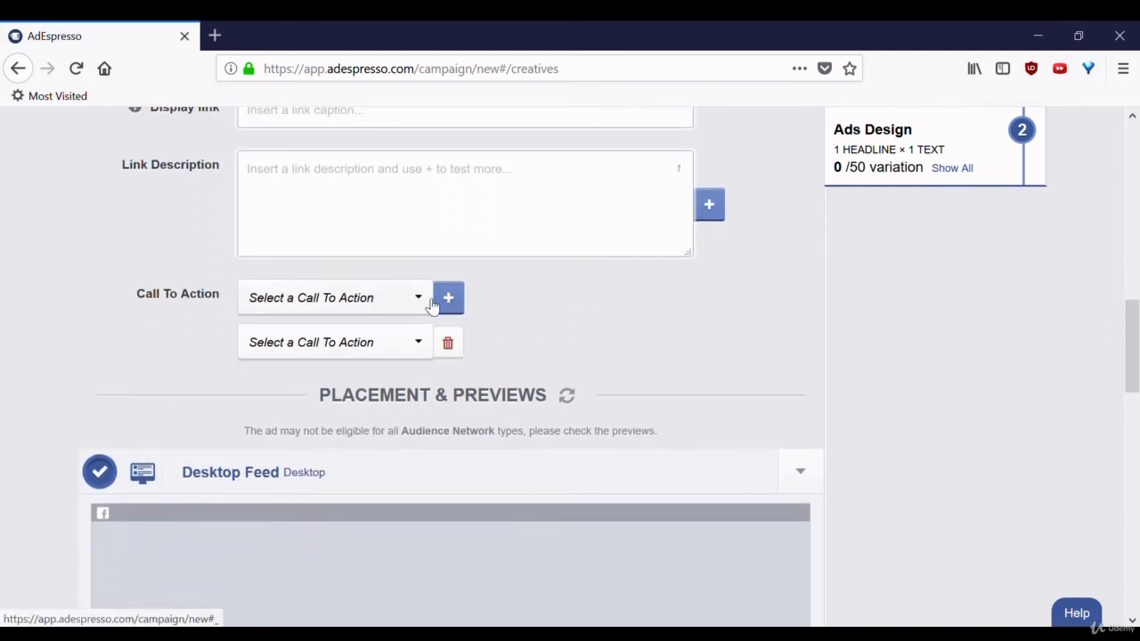
left_click(430, 303)
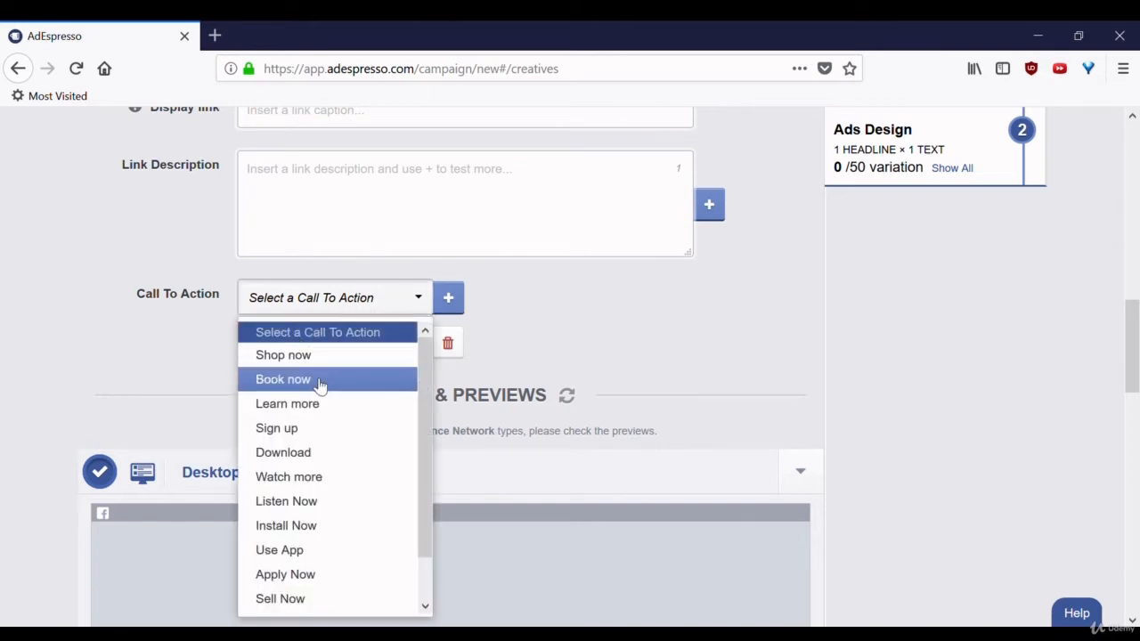
left_click(335, 452)
scroll(427, 430, "down", 3)
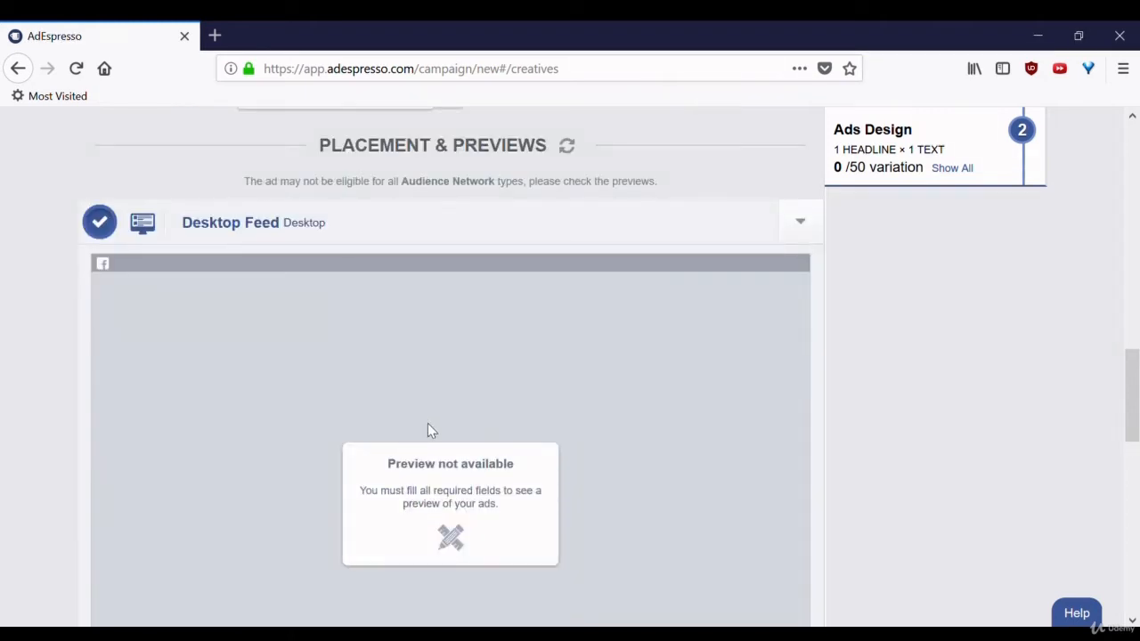
left_click(804, 225)
left_click(805, 224)
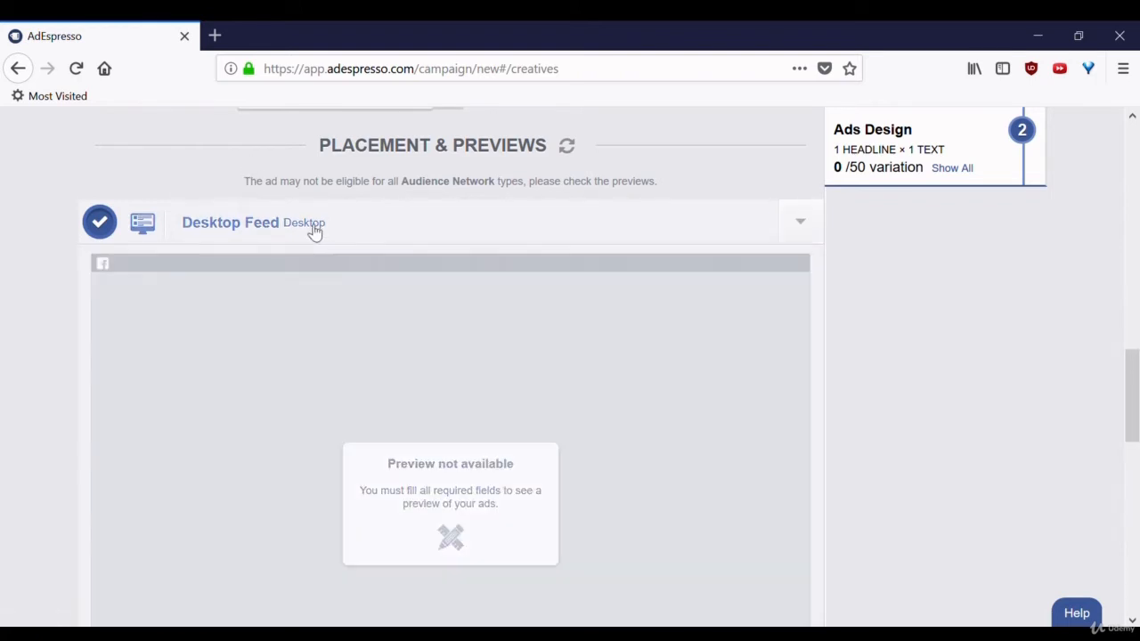
left_click(315, 233)
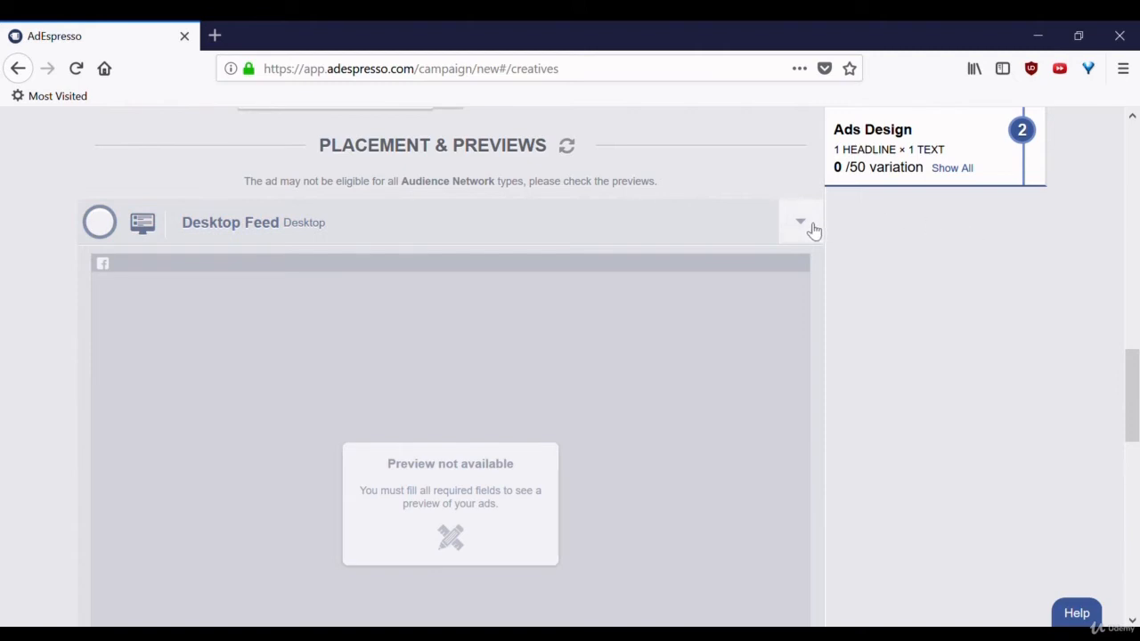
left_click_drag(1131, 392, 1137, 483)
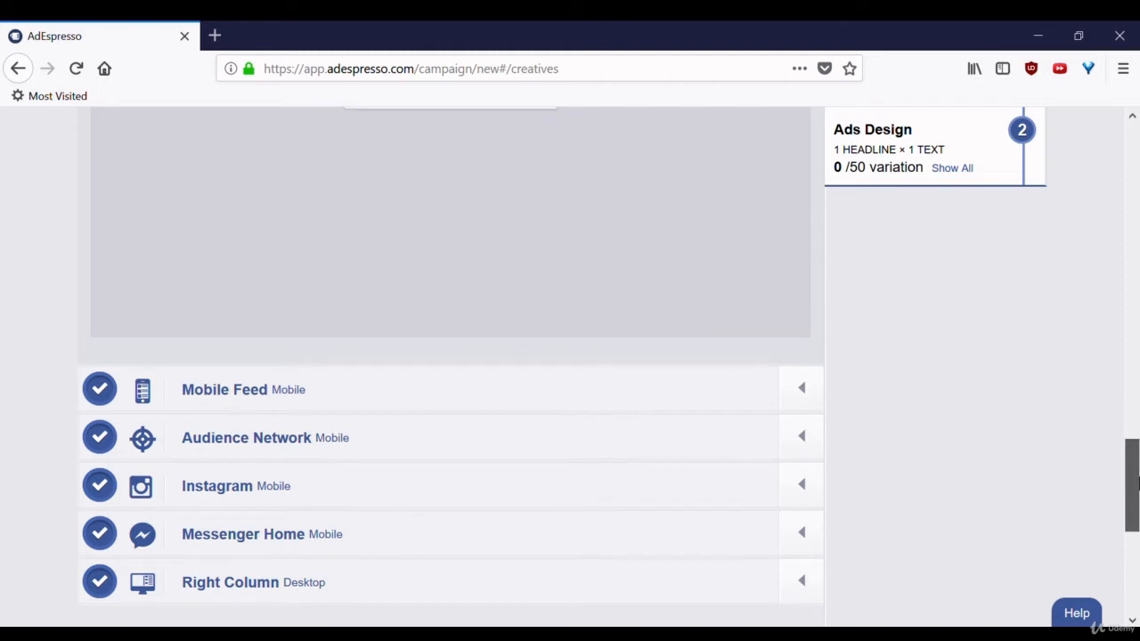
left_click_drag(1137, 482, 1137, 488)
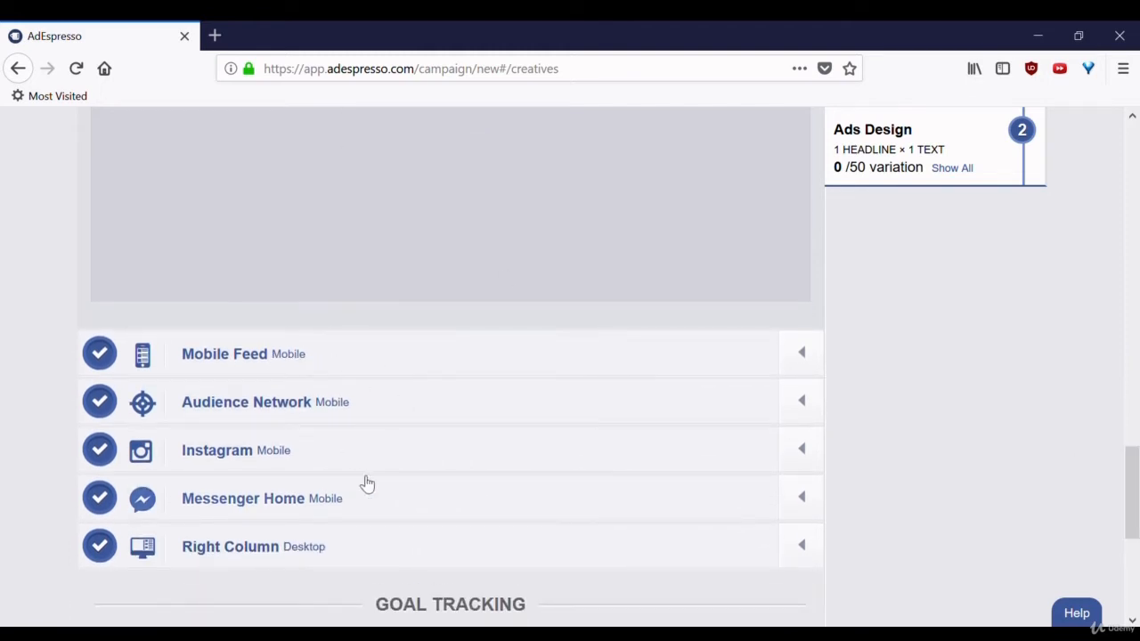
- Scroll to Goal Tracking and try the extra URL options, leaving tracking off
scroll(1010, 465, "down", 3)
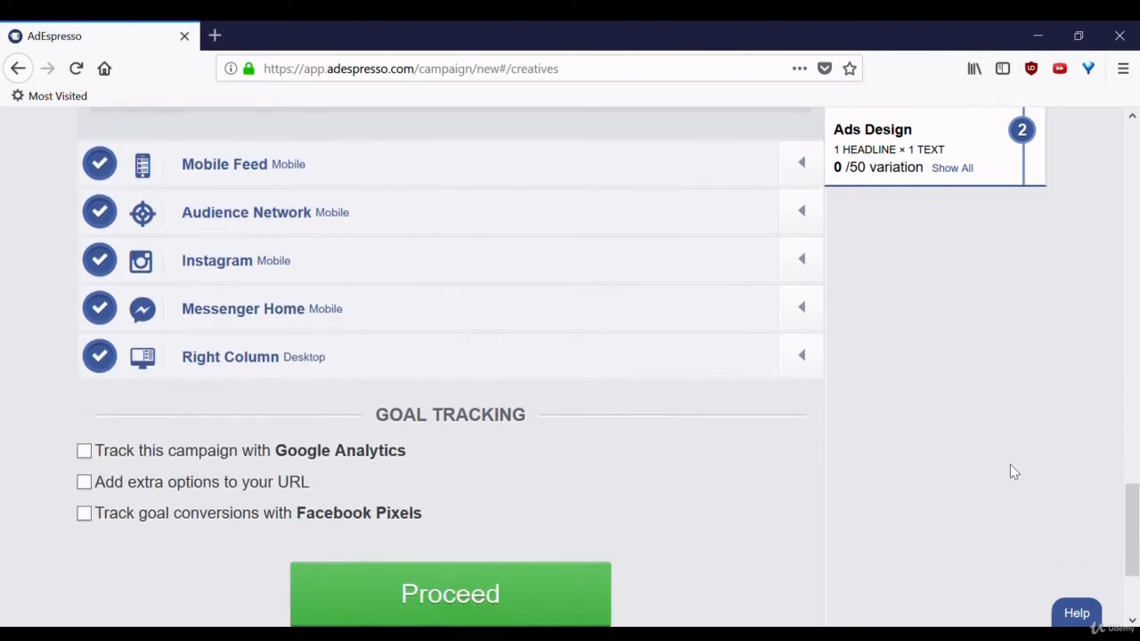
scroll(1010, 472, "down", 1)
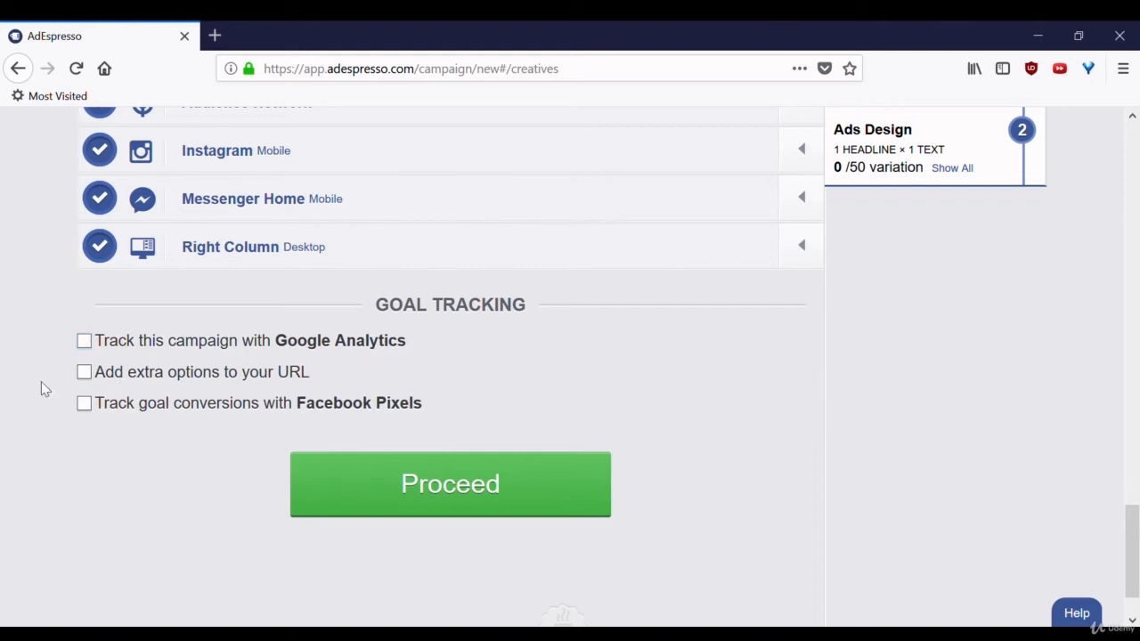
left_click(84, 372)
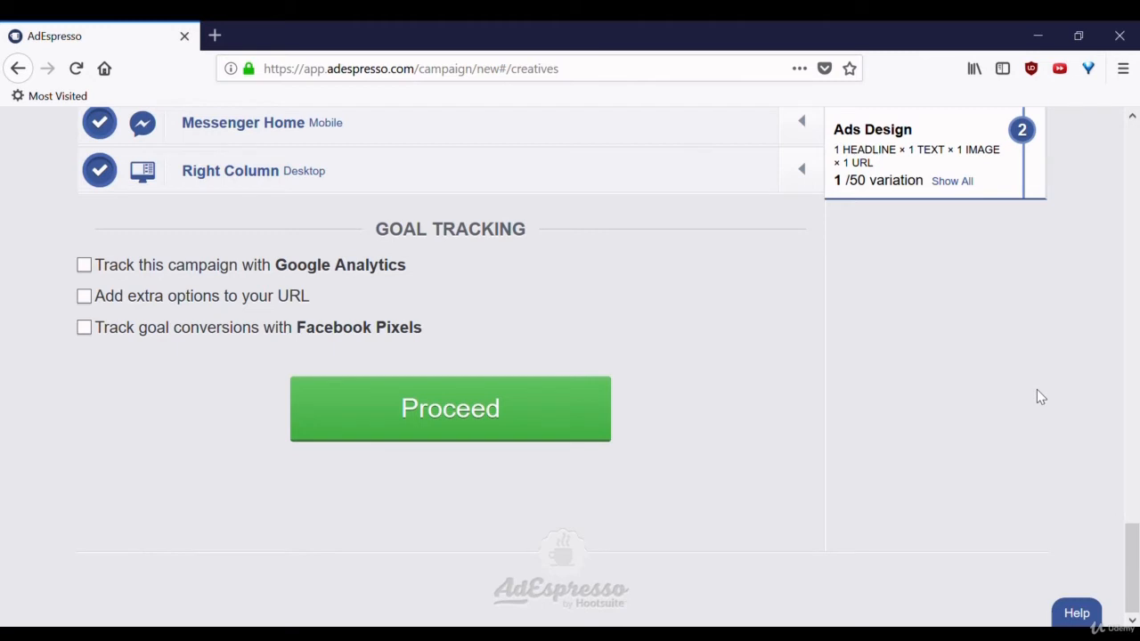
- Proceed from Ads Design to the Audience step
left_click(497, 433)
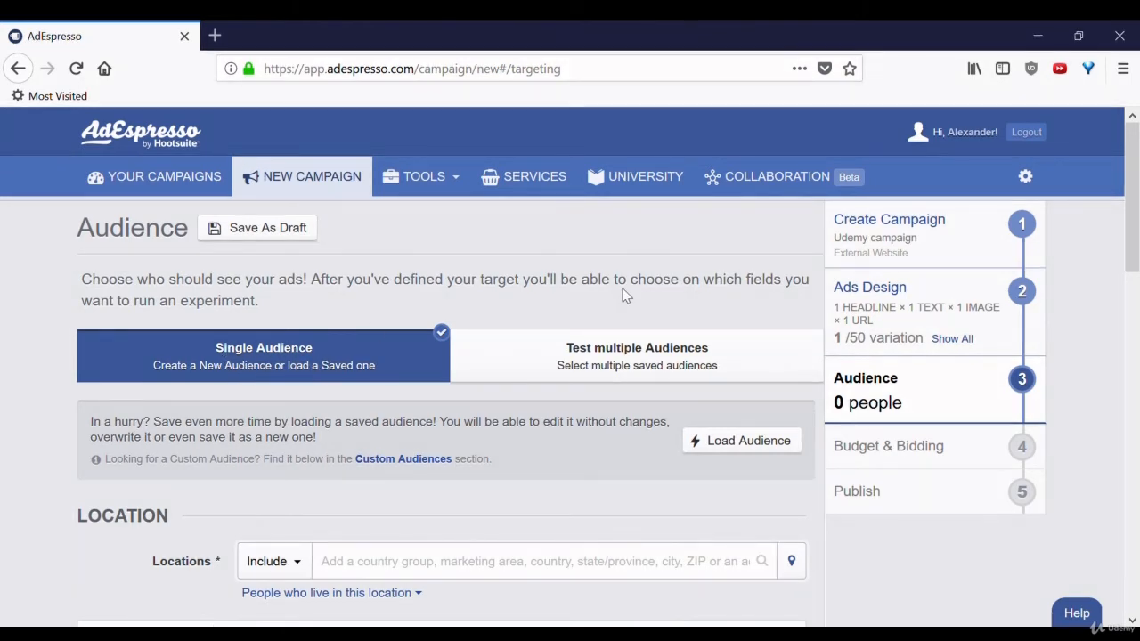
scroll(600, 282, "down", 4)
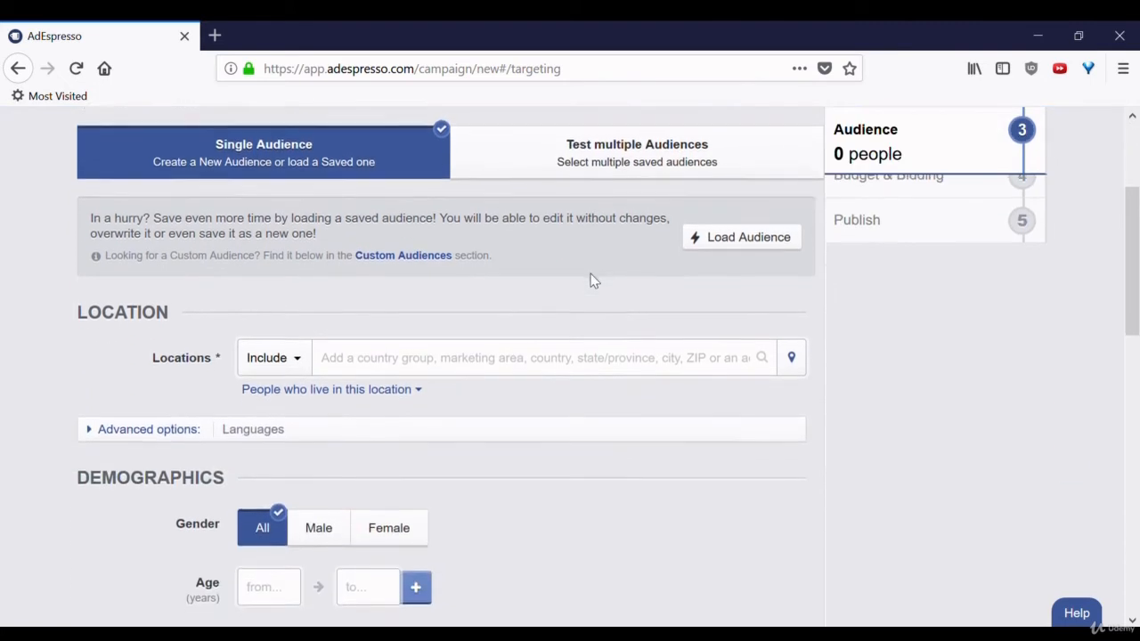
scroll(599, 282, "up", 1)
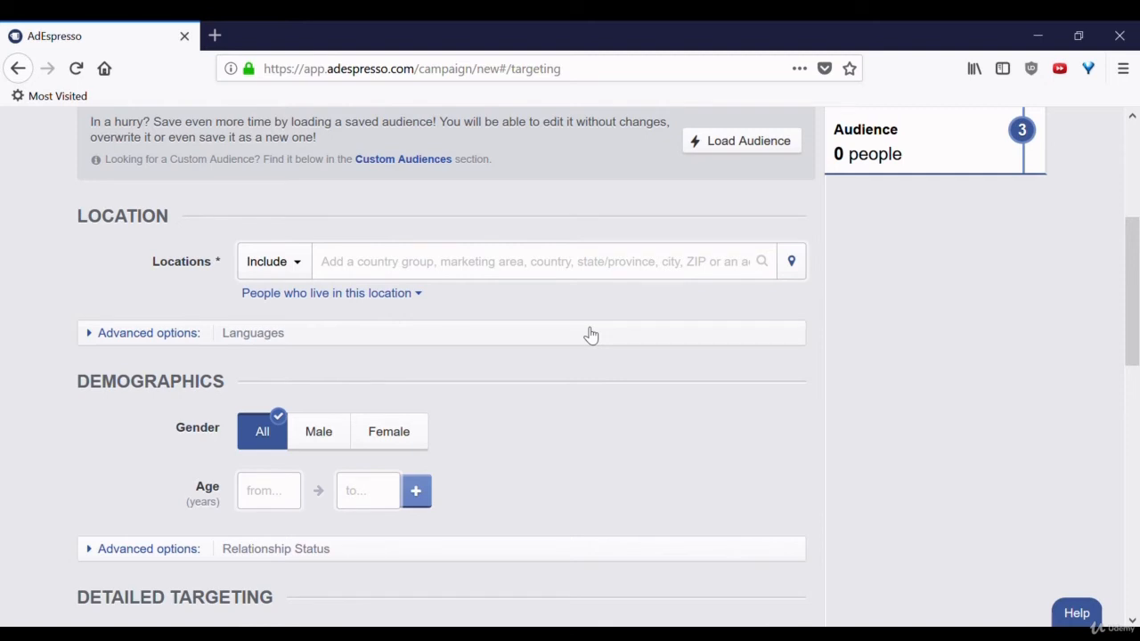
scroll(590, 334, "down", 2)
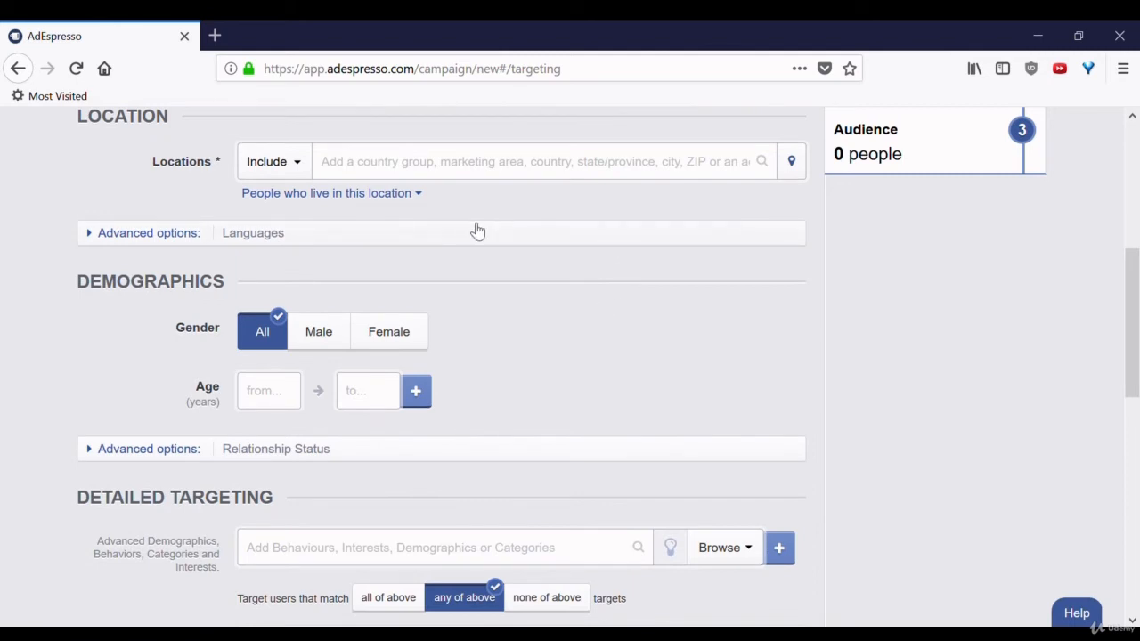
scroll(617, 321, "down", 1)
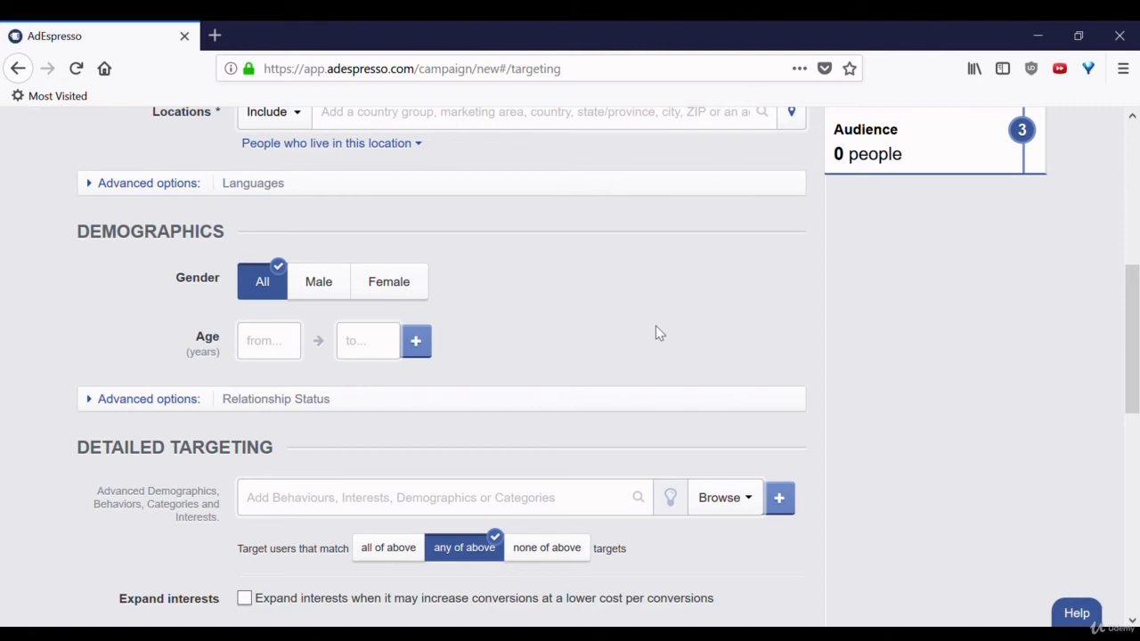
scroll(655, 332, "down", 5)
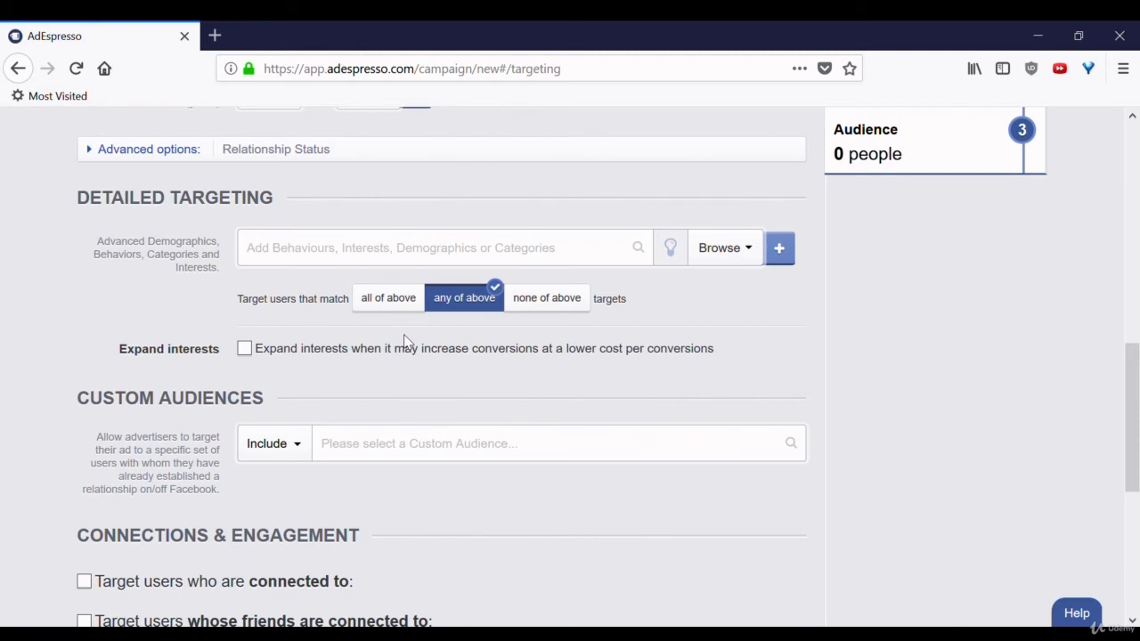
- Scroll down the Audience step to review the United States targeting
scroll(402, 339, "down", 3)
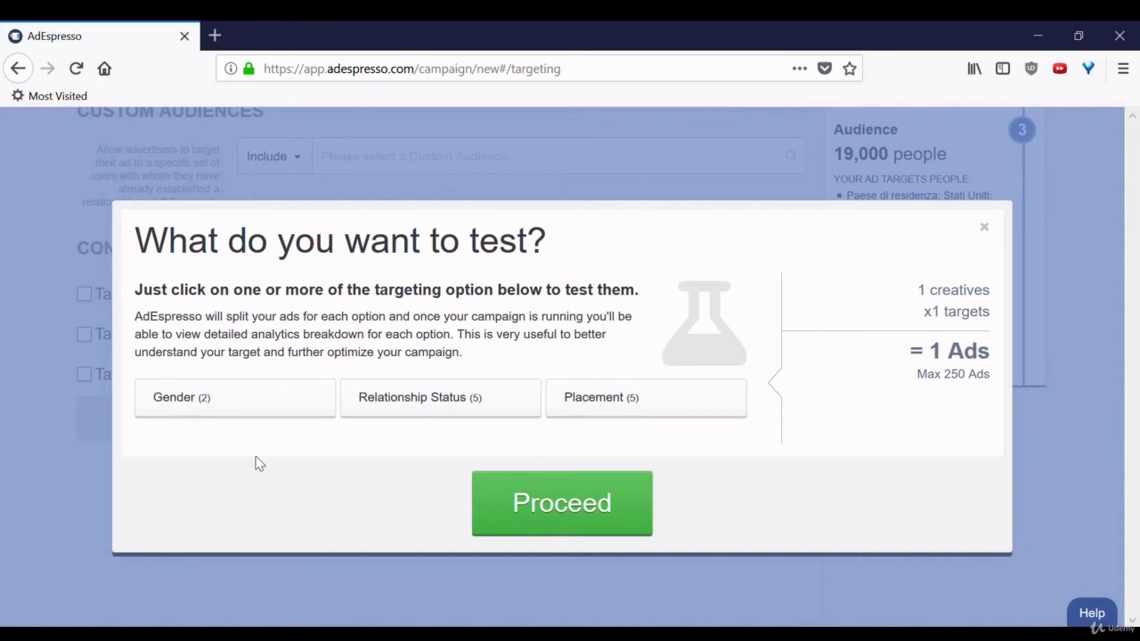
- Split-test Gender, Relationship Status and Placement, then proceed to Budget & Bidding
left_click(241, 409)
left_click(436, 402)
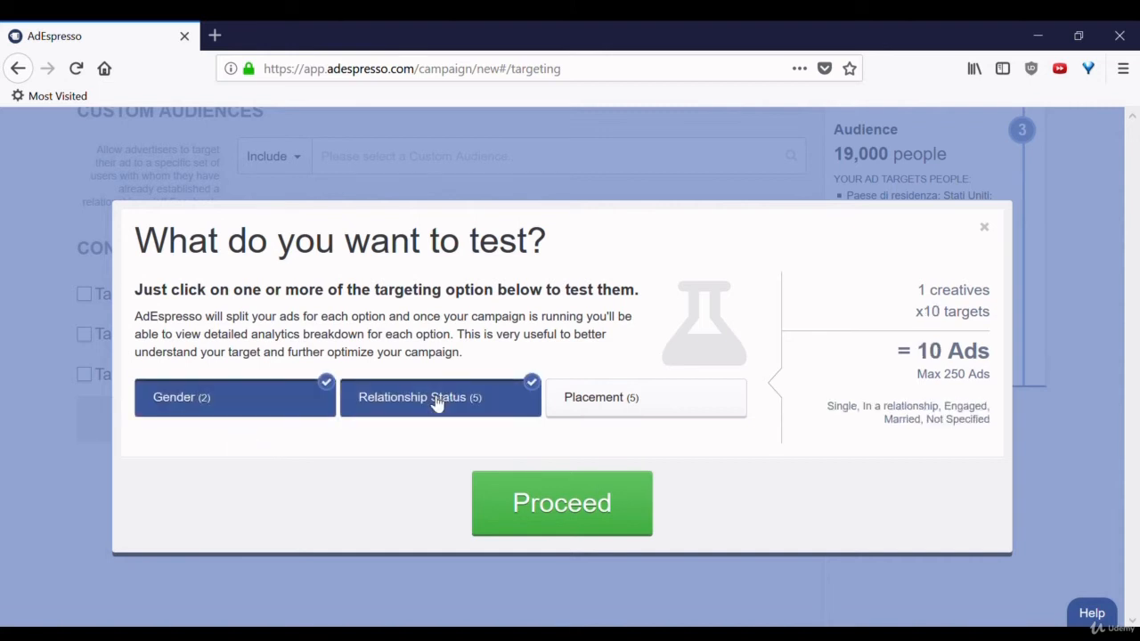
left_click(654, 399)
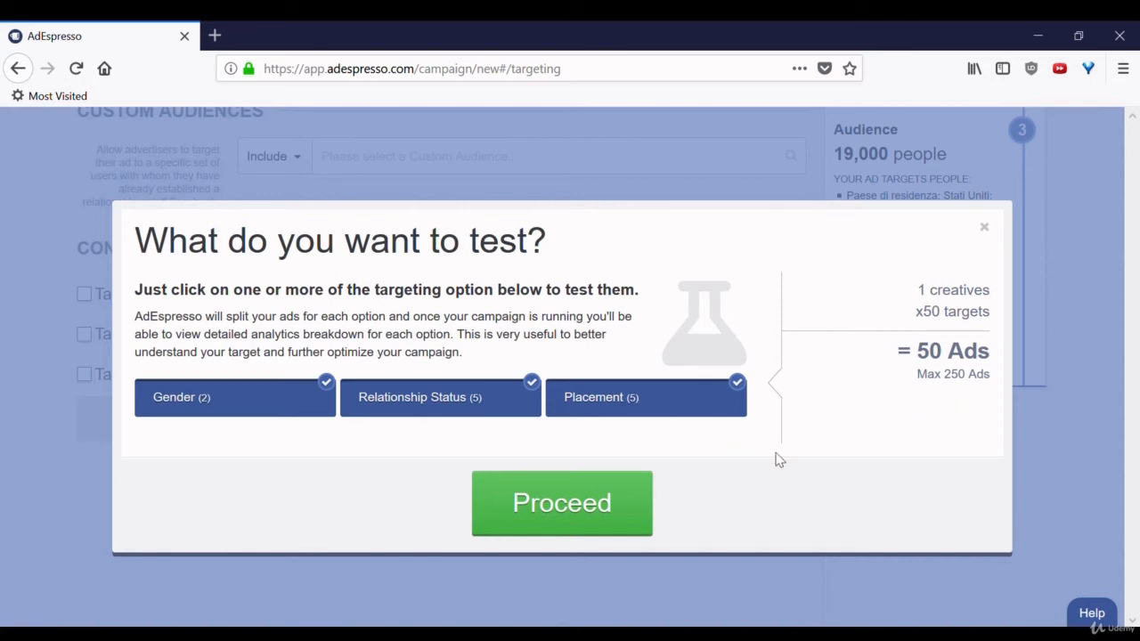
left_click(599, 503)
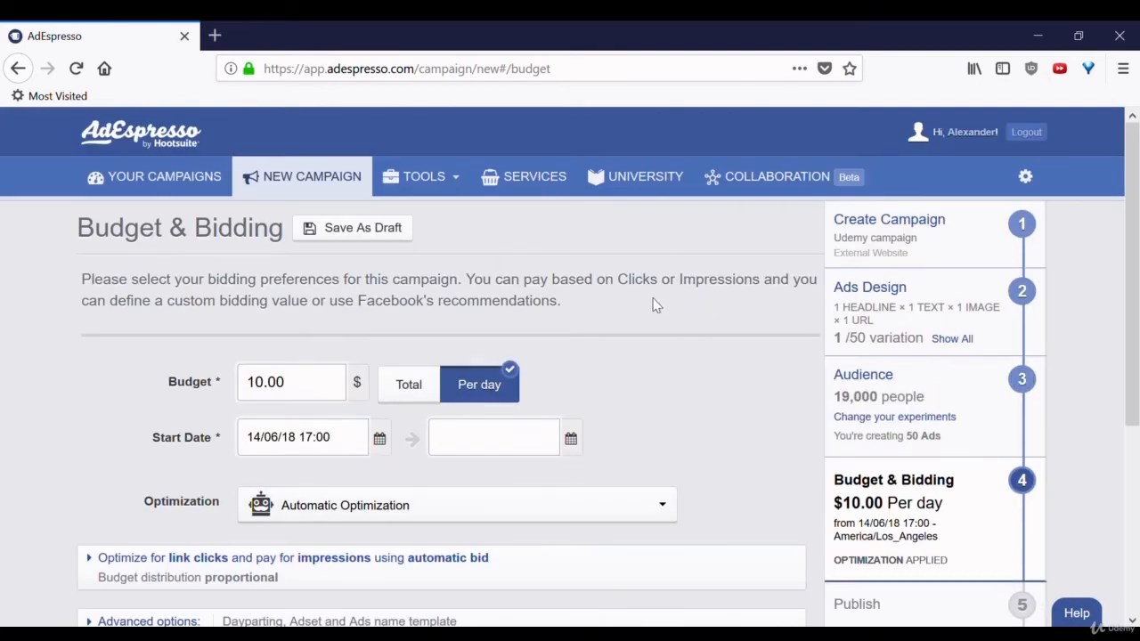
scroll(655, 305, "down", 1)
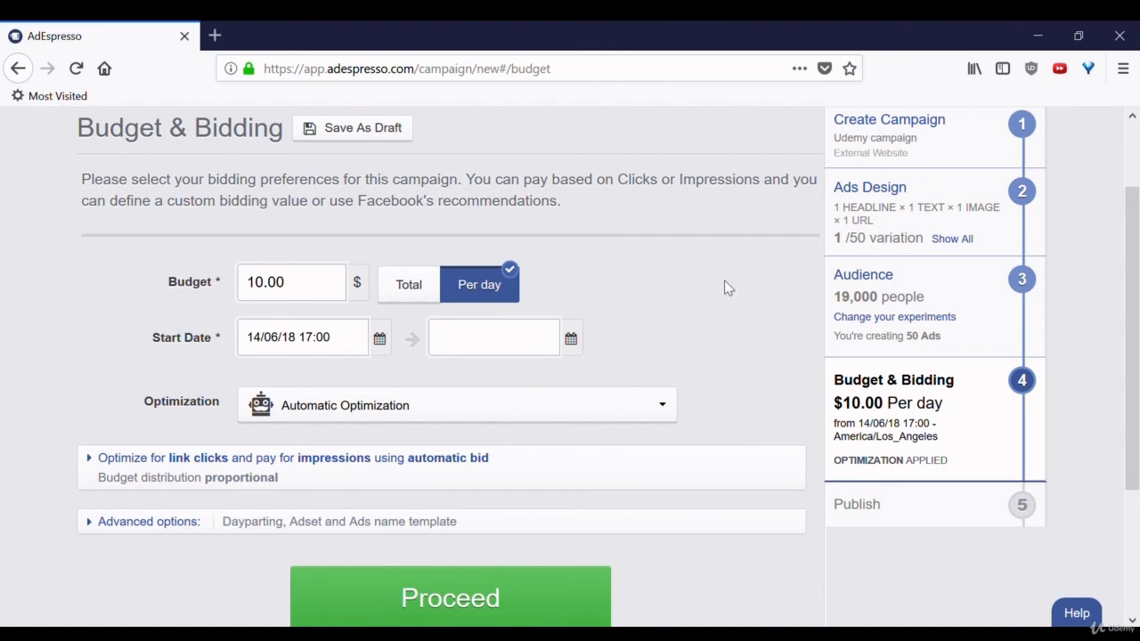
scroll(696, 288, "down", 3)
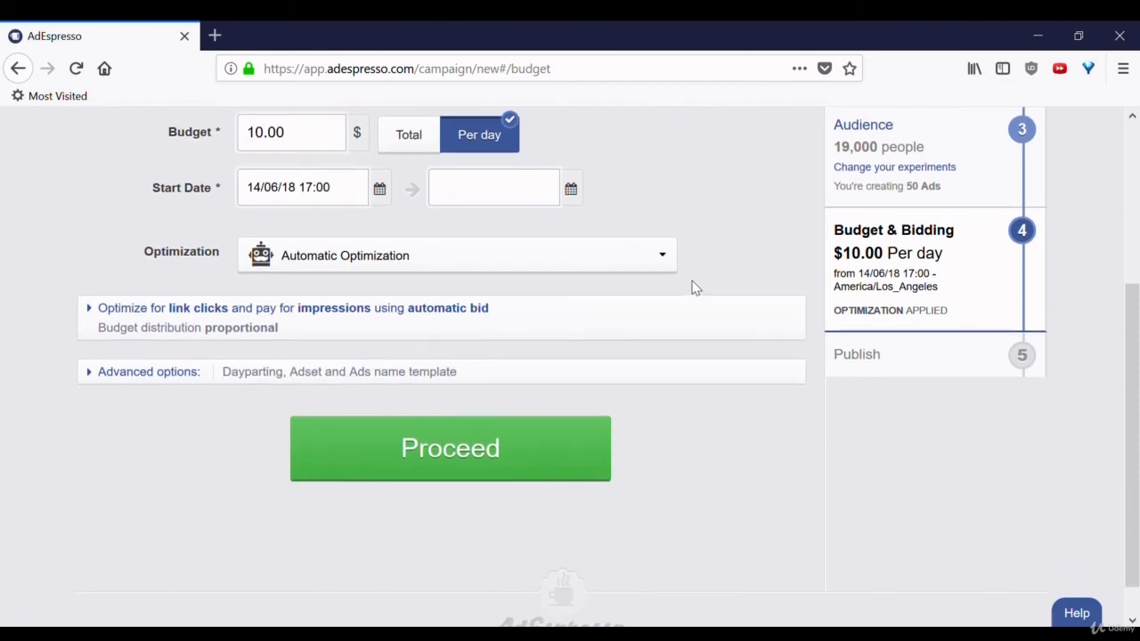
scroll(695, 288, "up", 1)
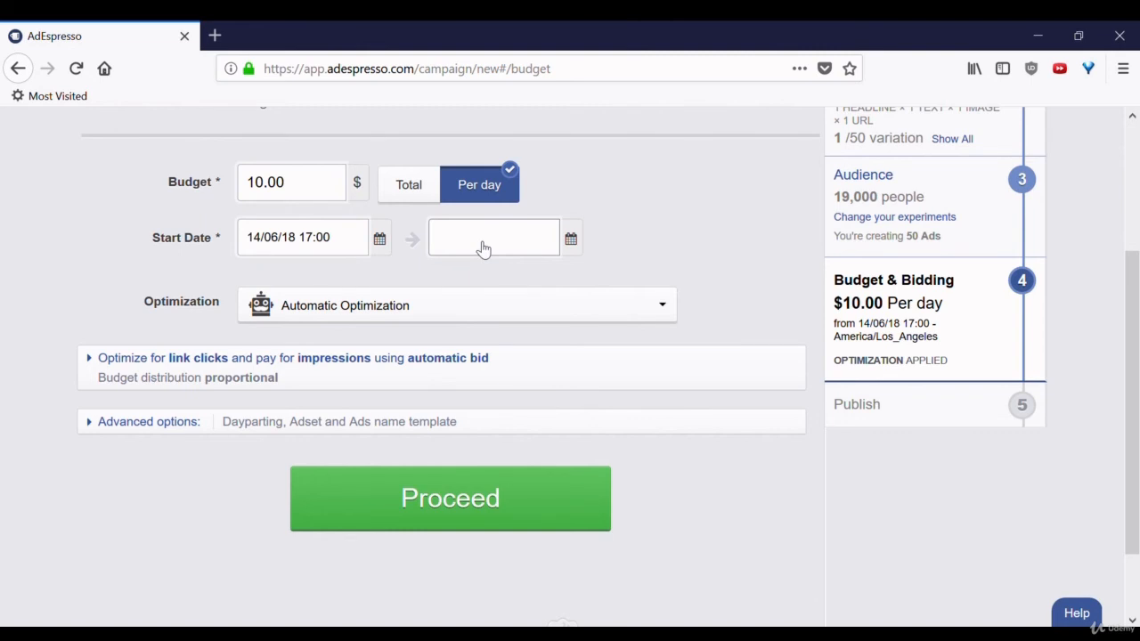
left_click(634, 310)
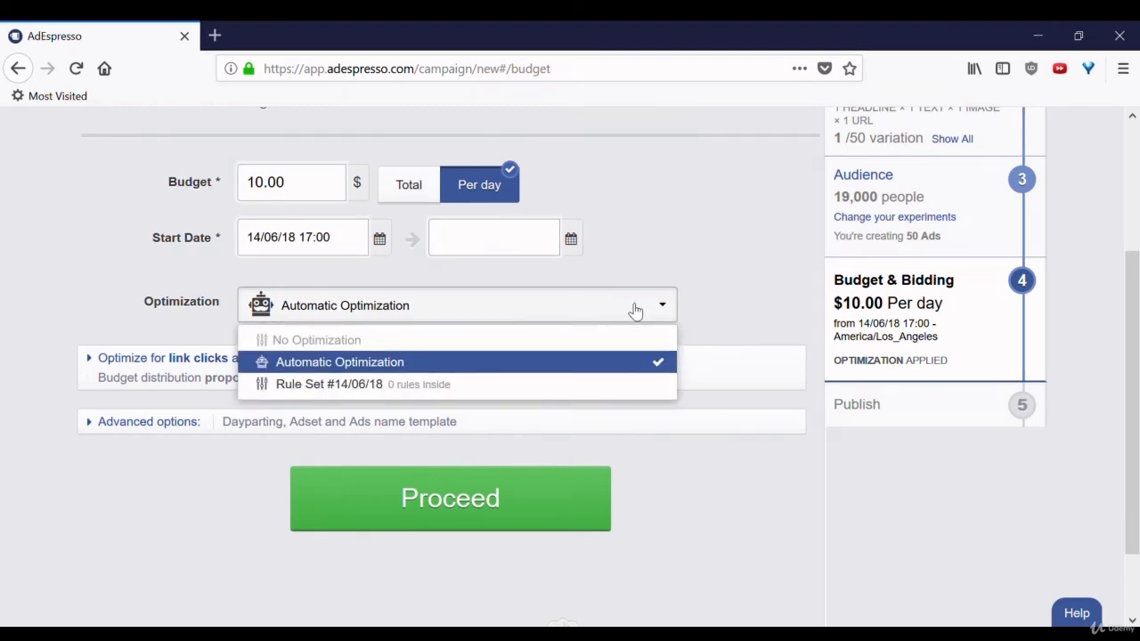
left_click(634, 310)
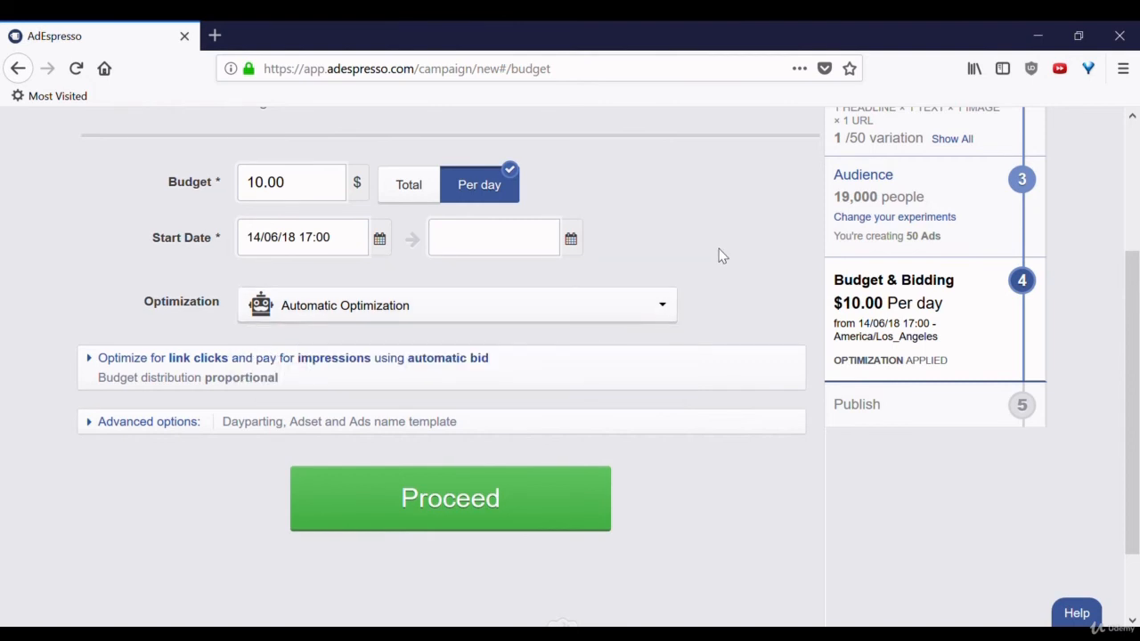
scroll(722, 256, "down", 1)
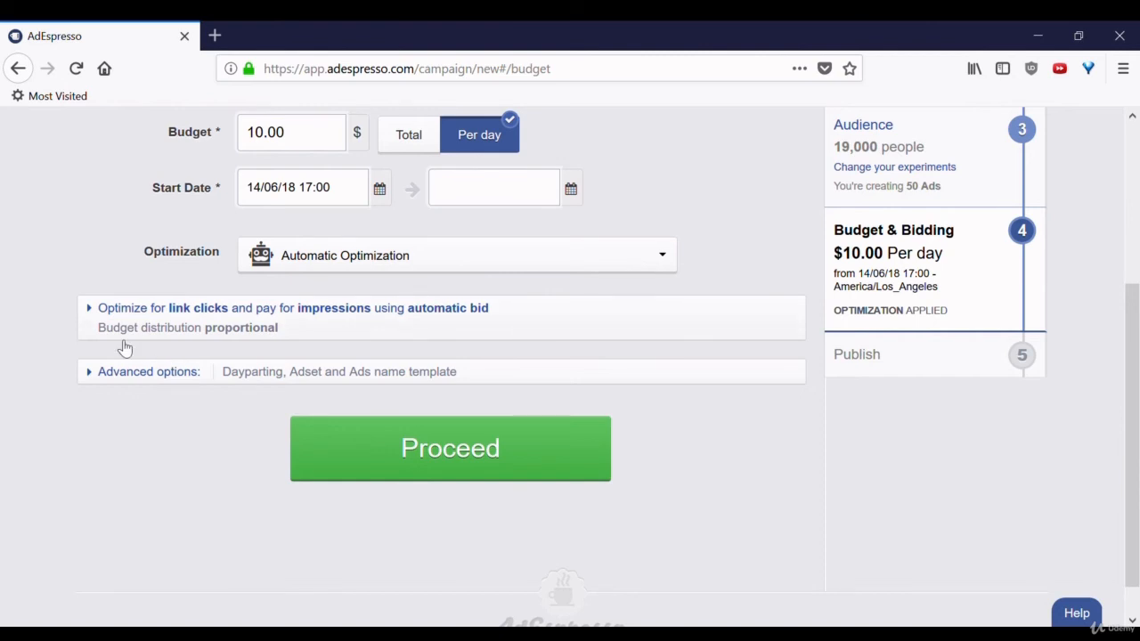
- Expand the 'Optimize for link clicks' settings and review the Optimize for options
left_click(94, 317)
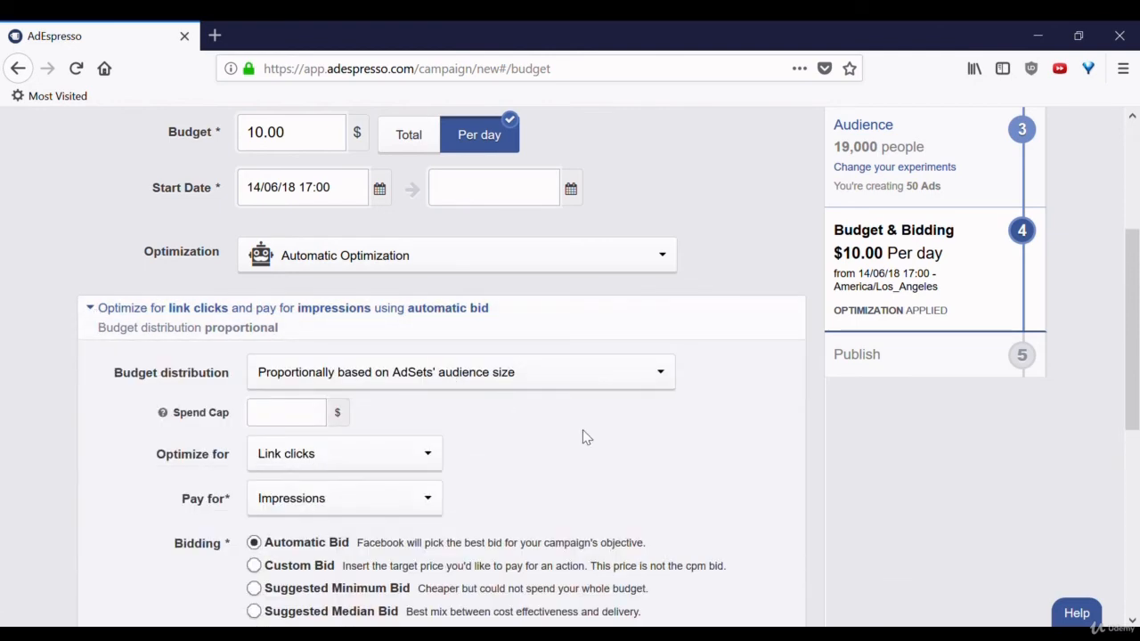
scroll(585, 436, "down", 2)
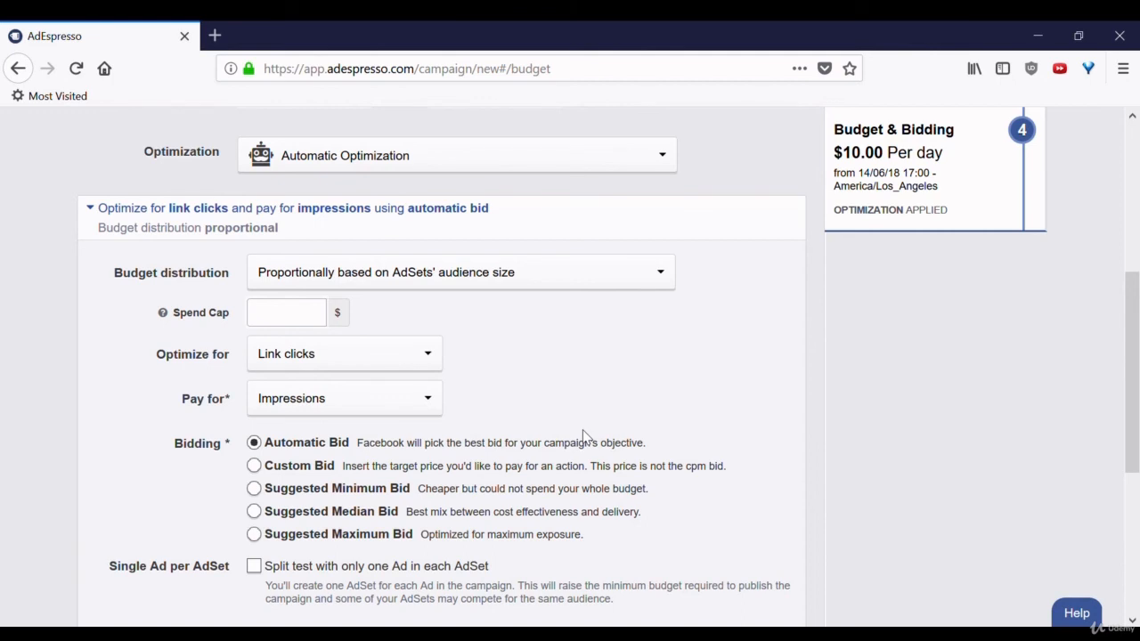
scroll(585, 437, "down", 1)
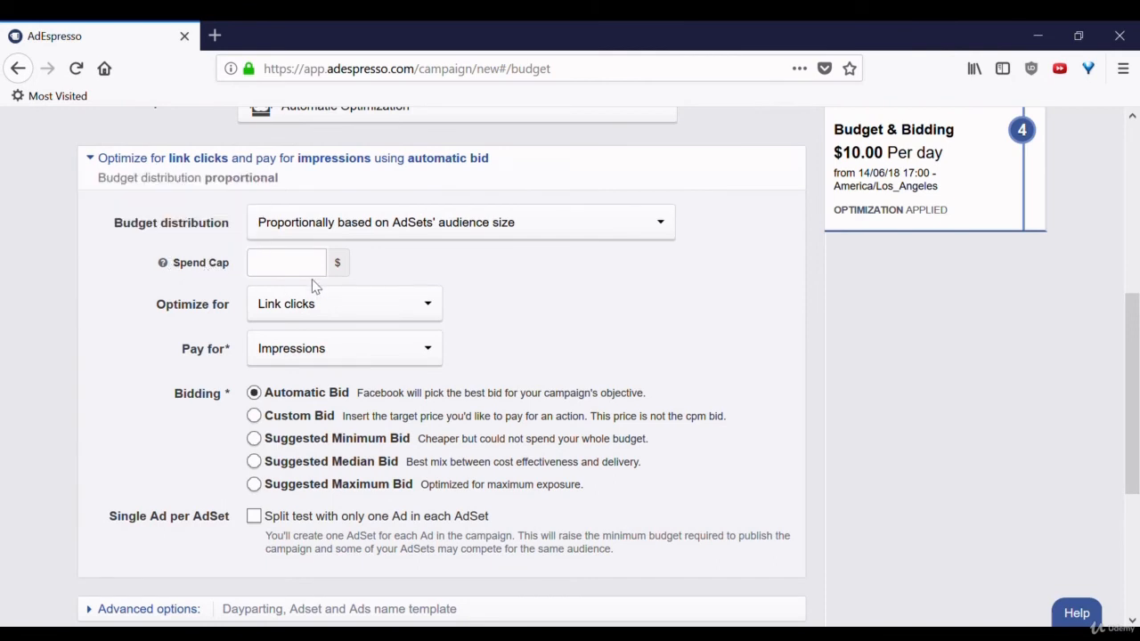
left_click(338, 307)
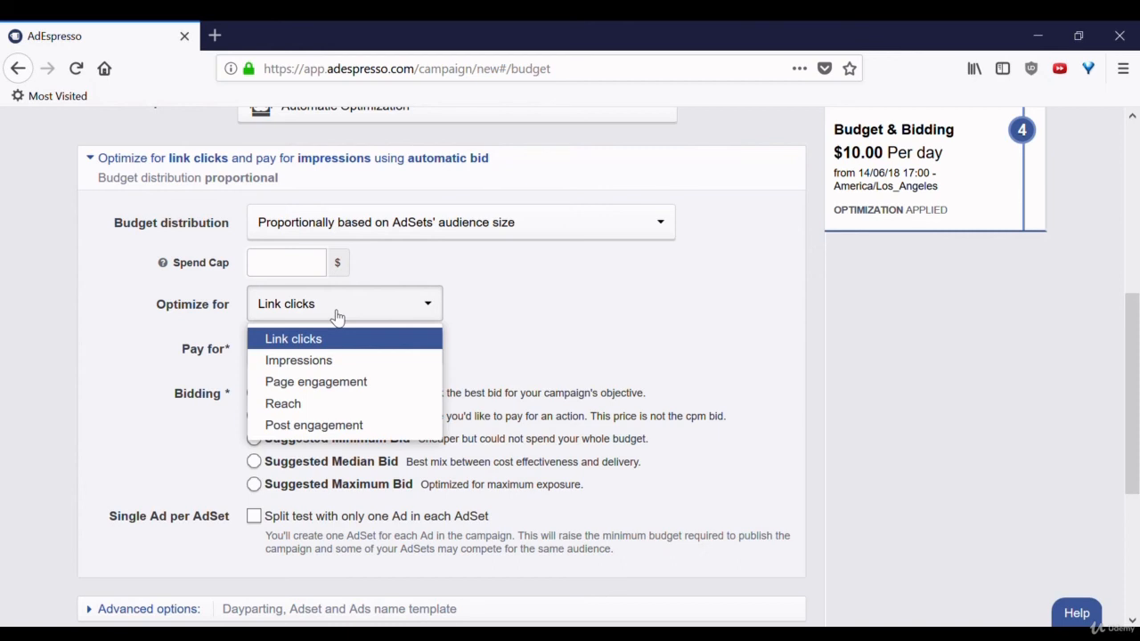
- Keep Link clicks as the optimization goal and Impressions as the payment basis, then return to the page top
left_click(547, 320)
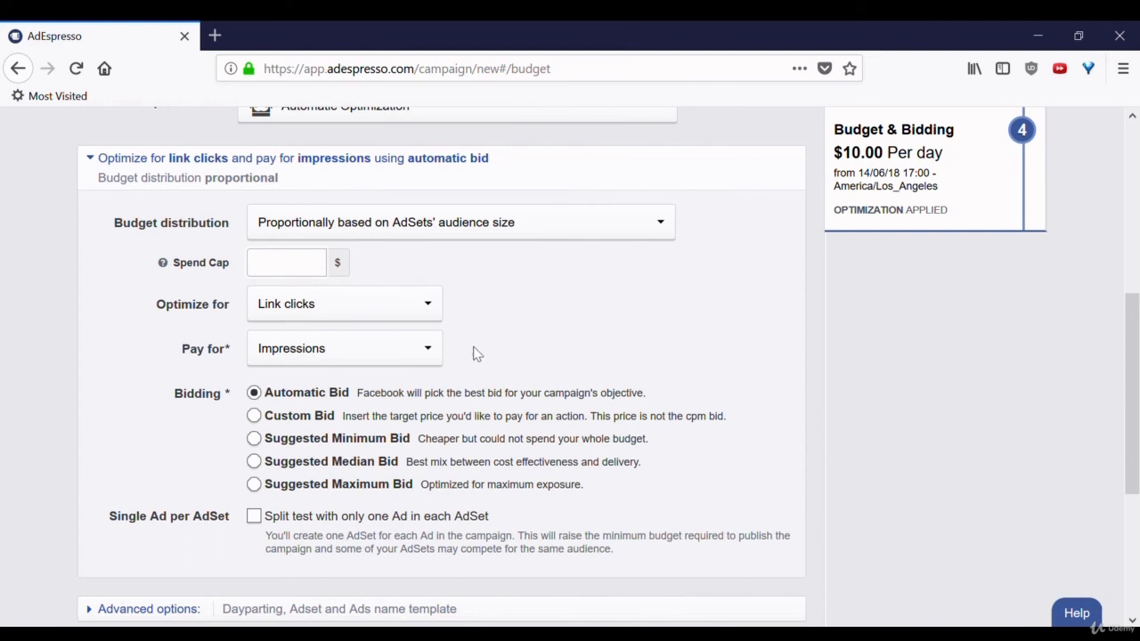
left_click(397, 360)
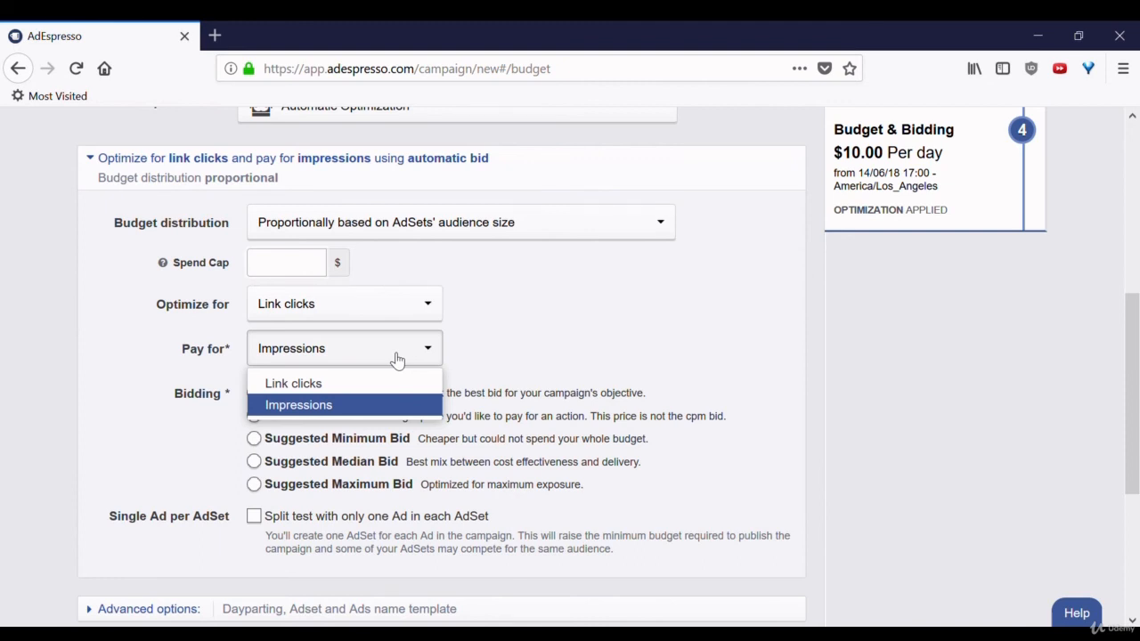
left_click(398, 359)
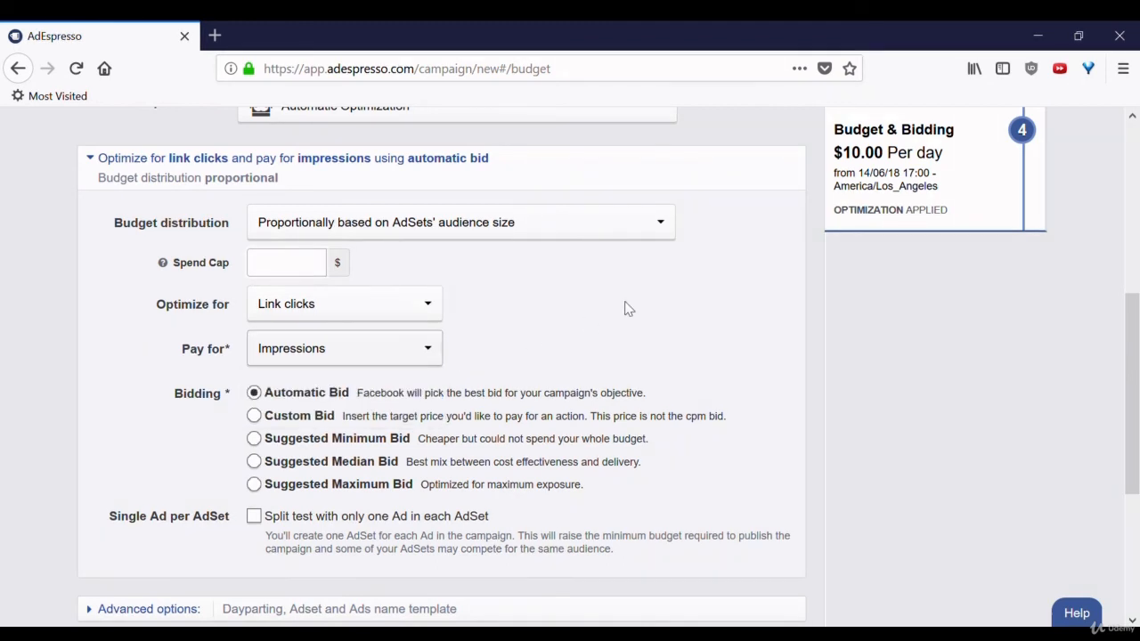
scroll(629, 309, "down", 2)
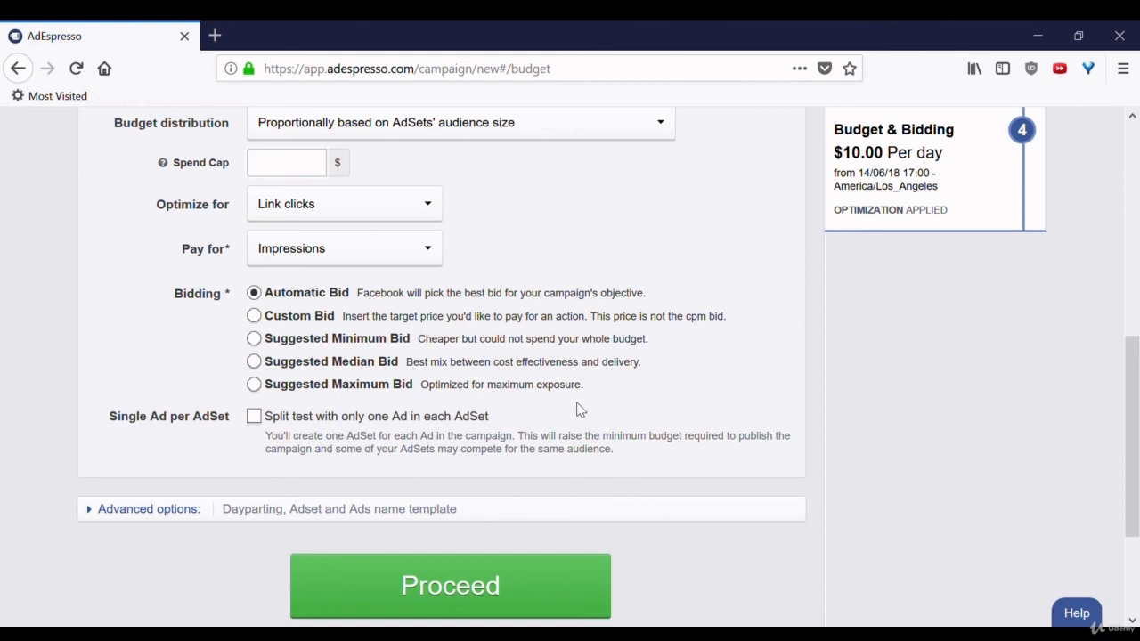
left_click_drag(1133, 401, 1139, 159)
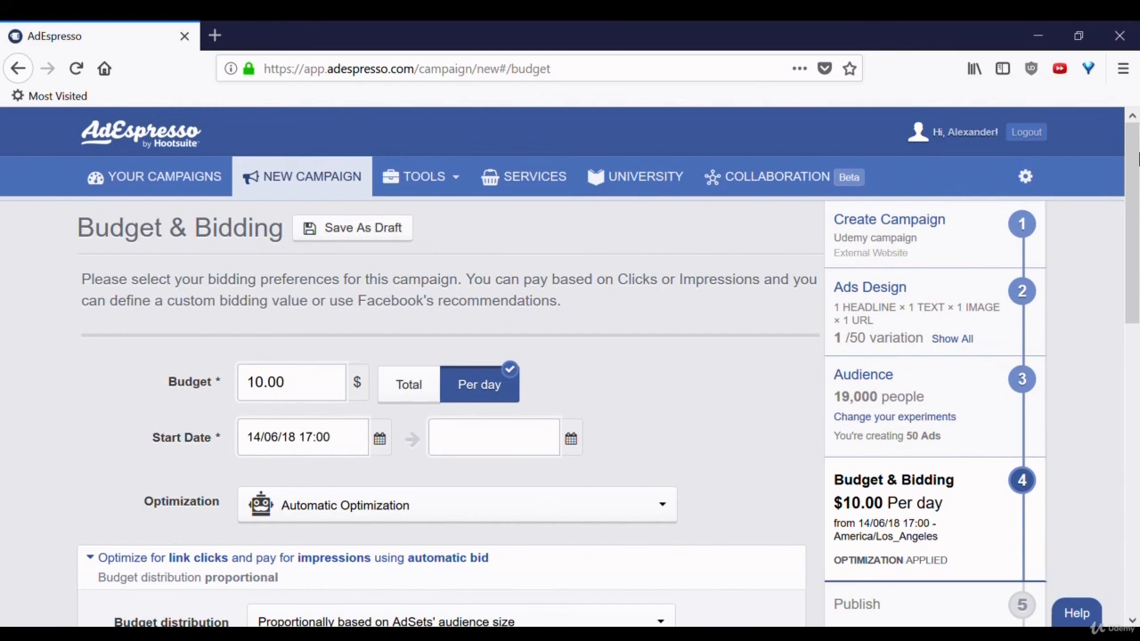
- Go to Tools > Optimization Rules, dismiss the tags popup, and add a new rule set with a draft rule
left_click(436, 179)
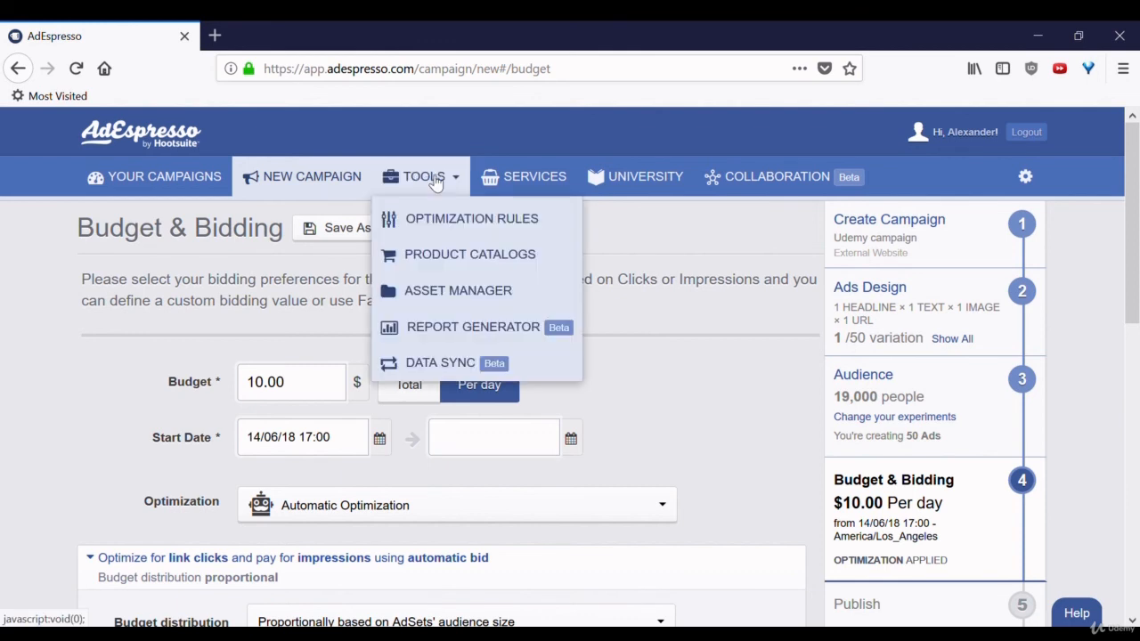
left_click(450, 219)
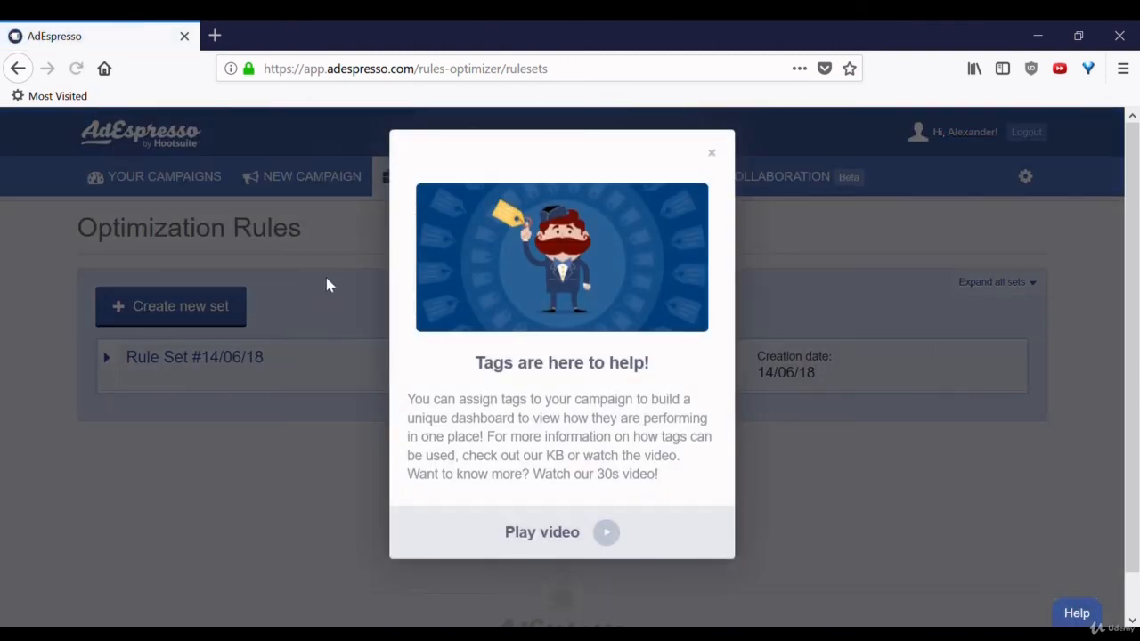
left_click(713, 155)
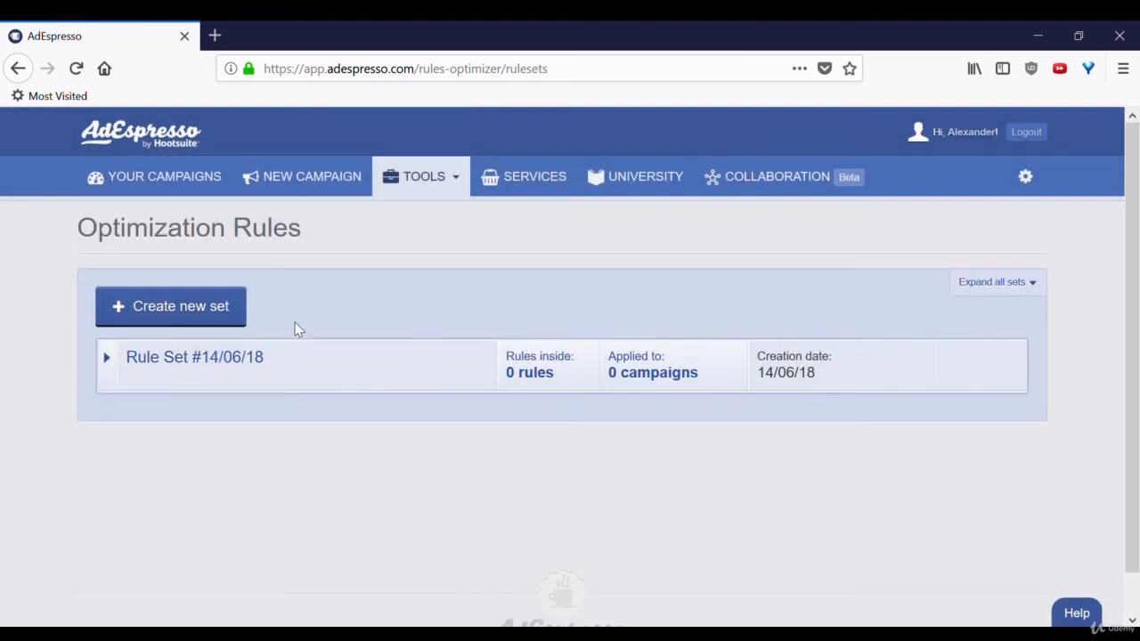
left_click(201, 308)
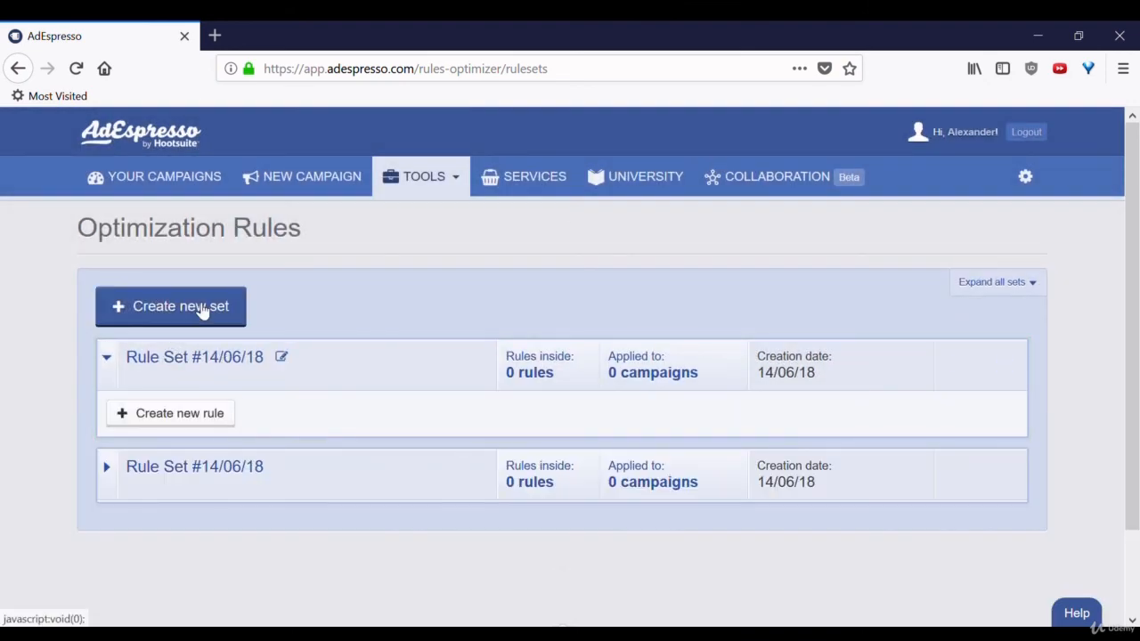
left_click(202, 415)
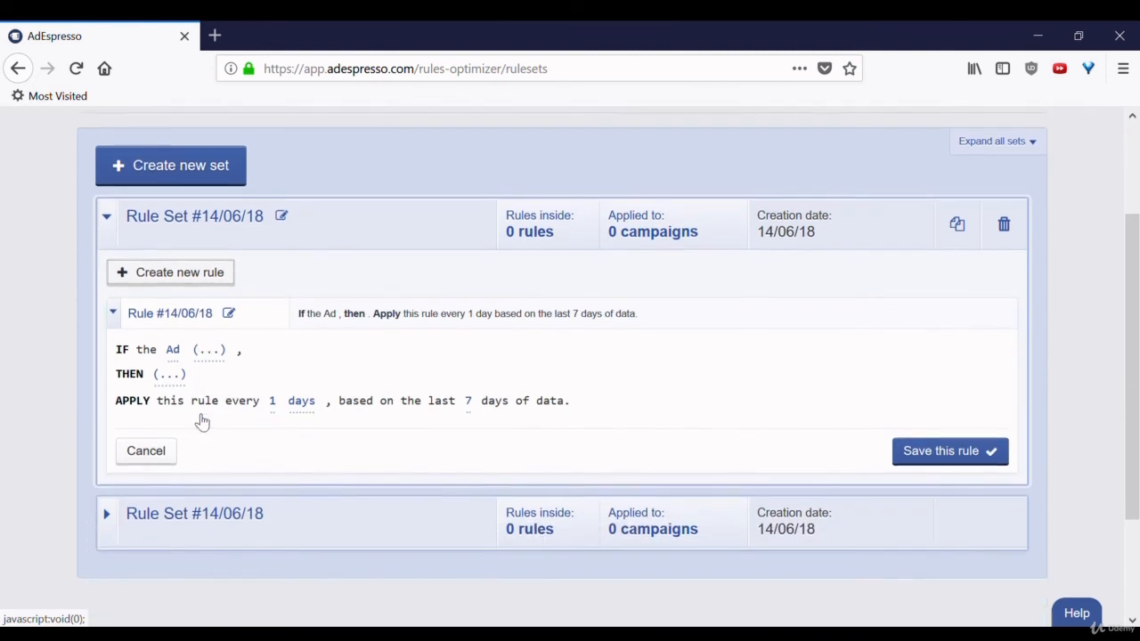
- Add an ad condition to the rule and set its action to 'pause it'
scroll(202, 422, "down", 3)
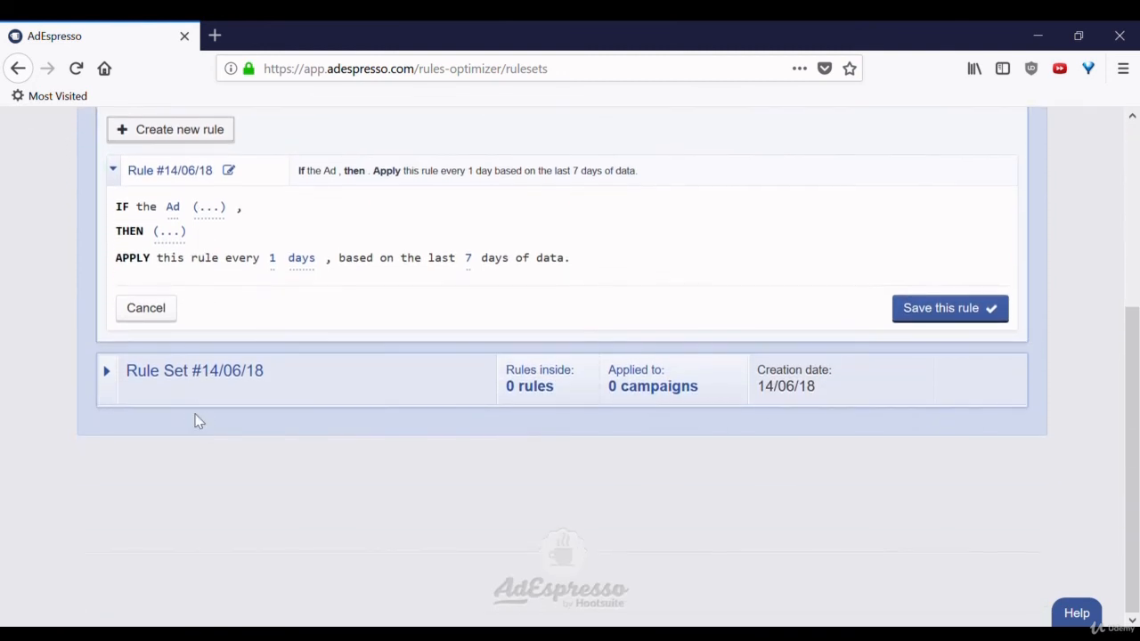
left_click(209, 209)
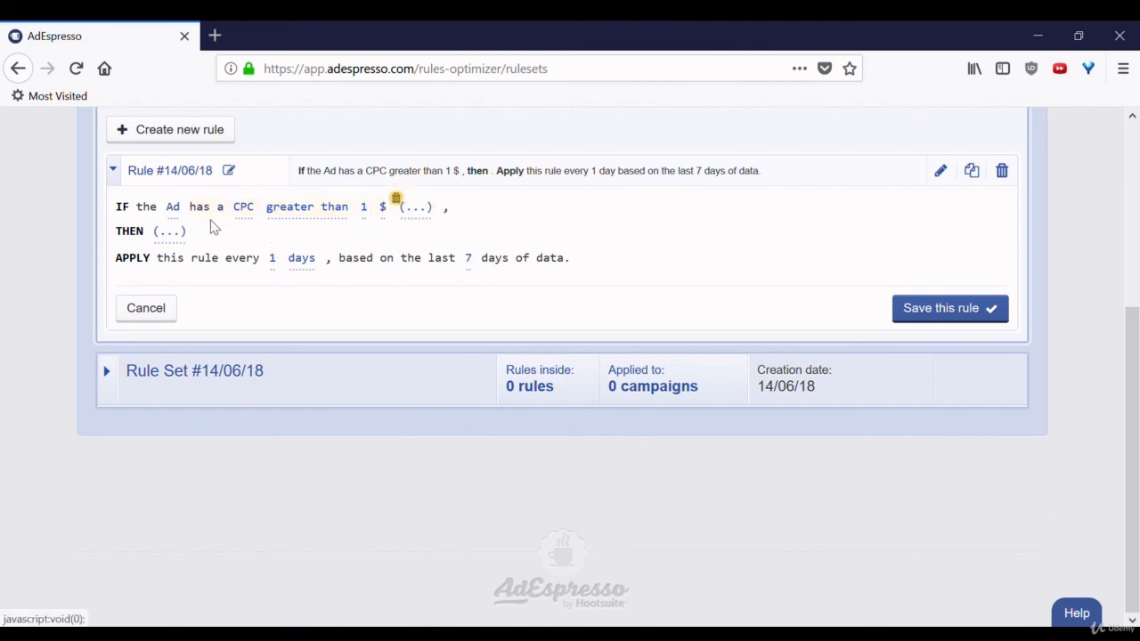
left_click(178, 232)
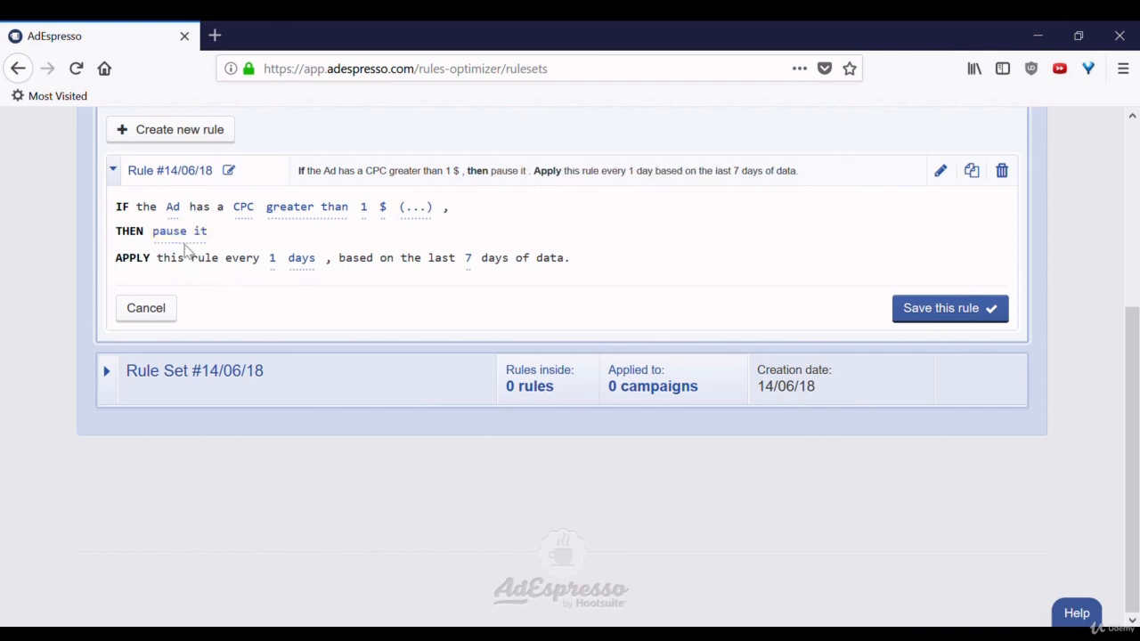
left_click(183, 235)
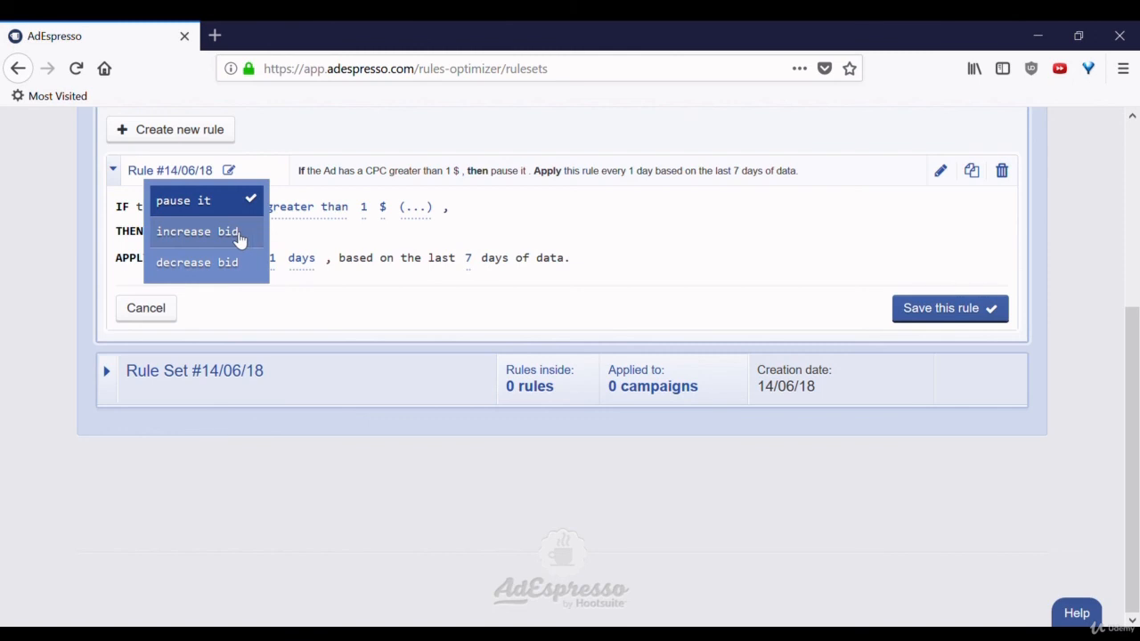
left_click(497, 239)
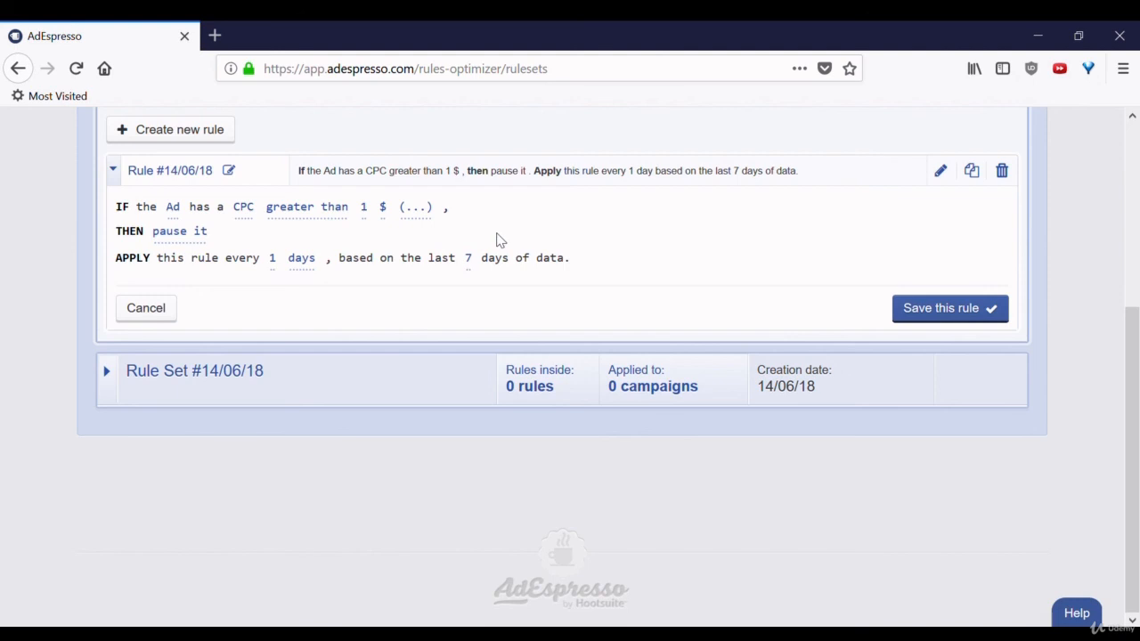
- Change the condition's metric from CPC to ROI, so ads with ROI greater than 1 are paused
left_click(253, 212)
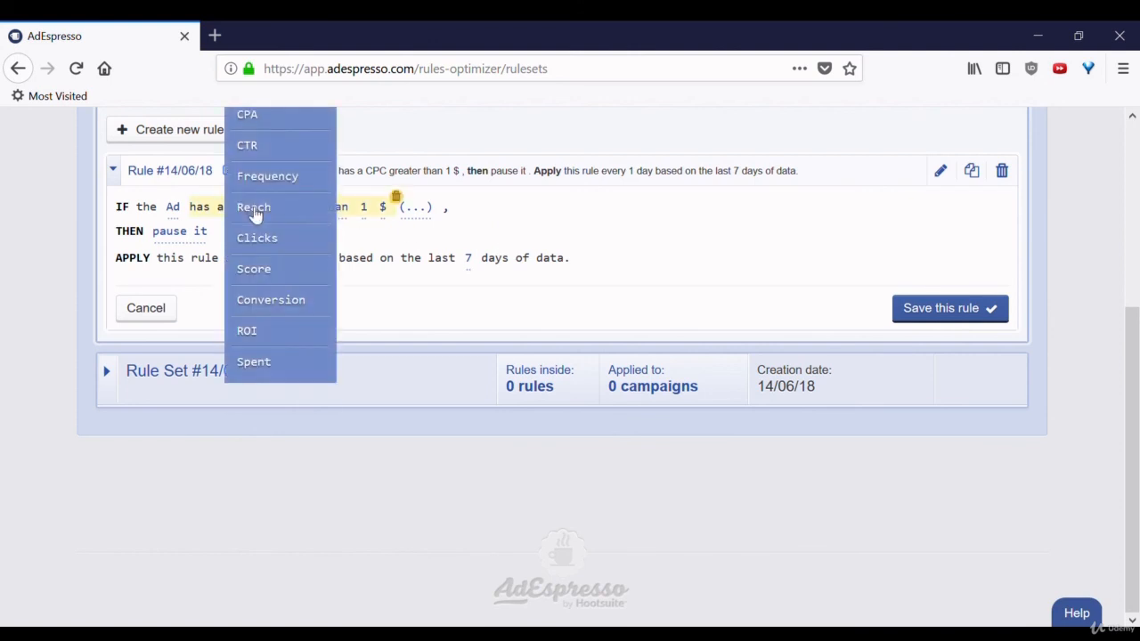
left_click_drag(1138, 394, 1138, 282)
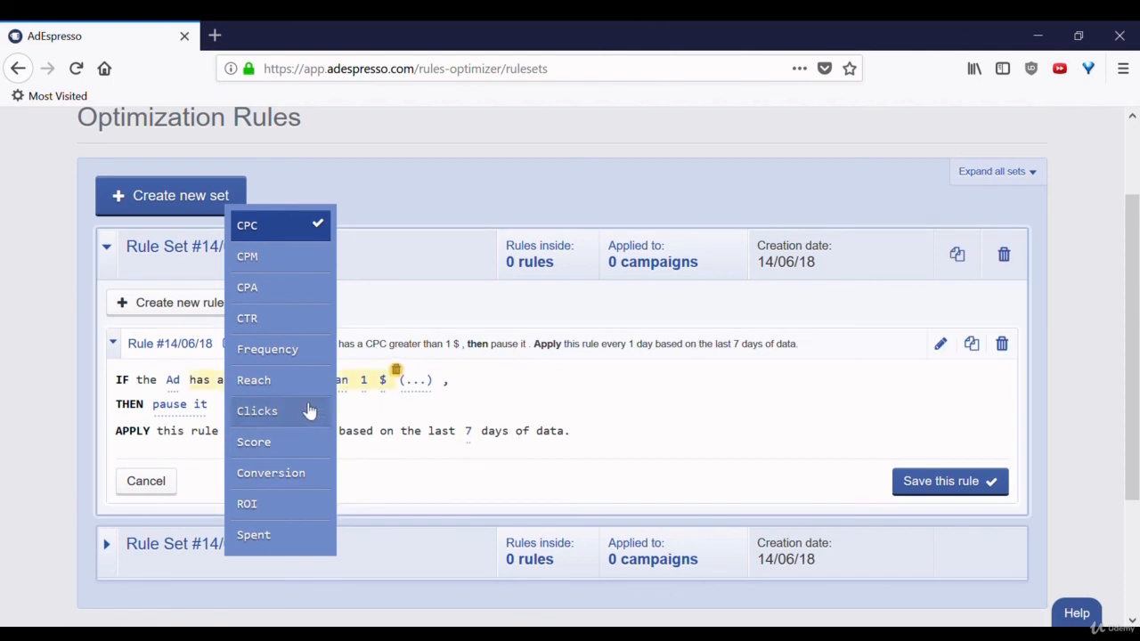
left_click(298, 511)
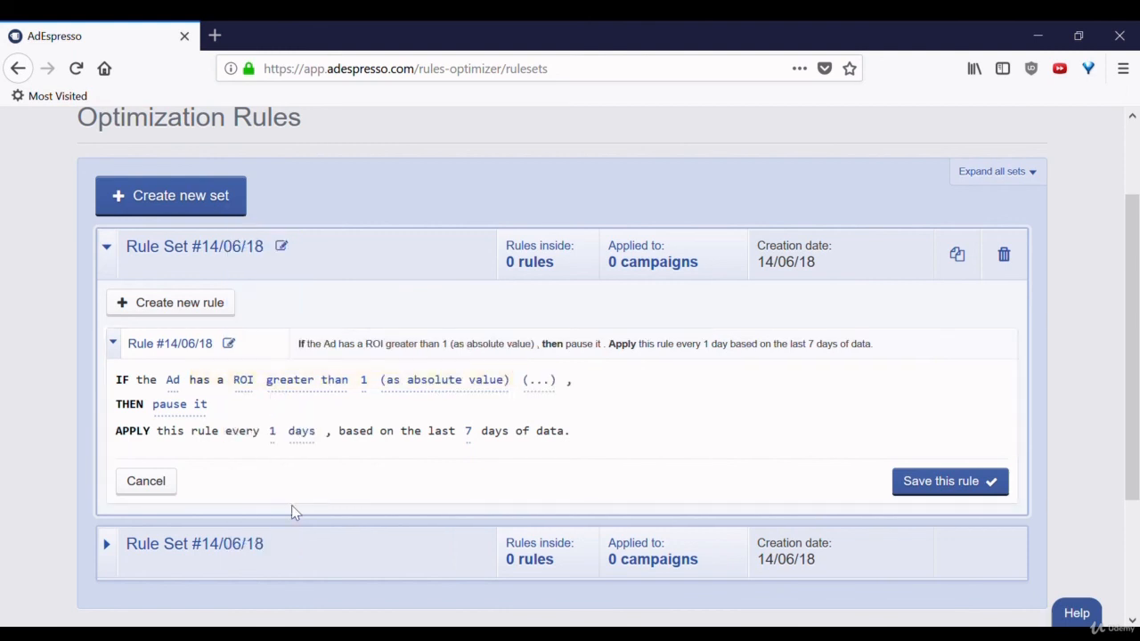